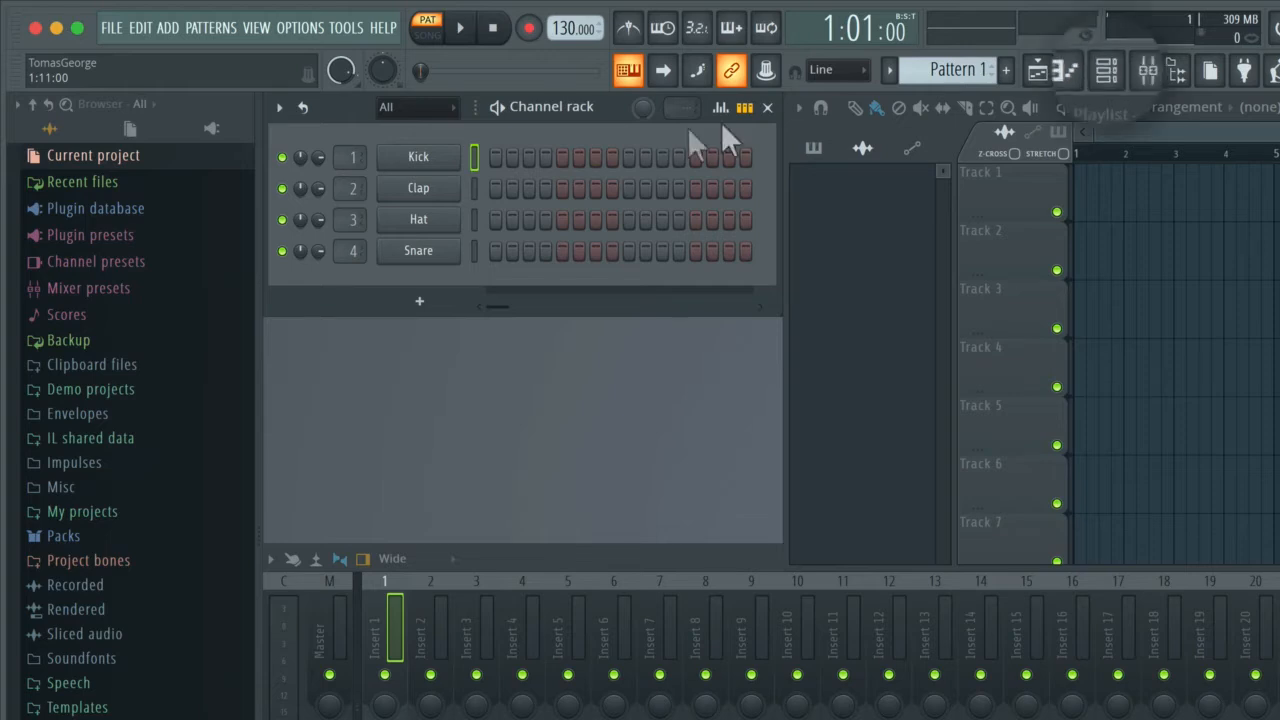
# Step: Hide and reshow the channel rack, then open and dismiss the File menu
pyautogui.click(1117, 80)
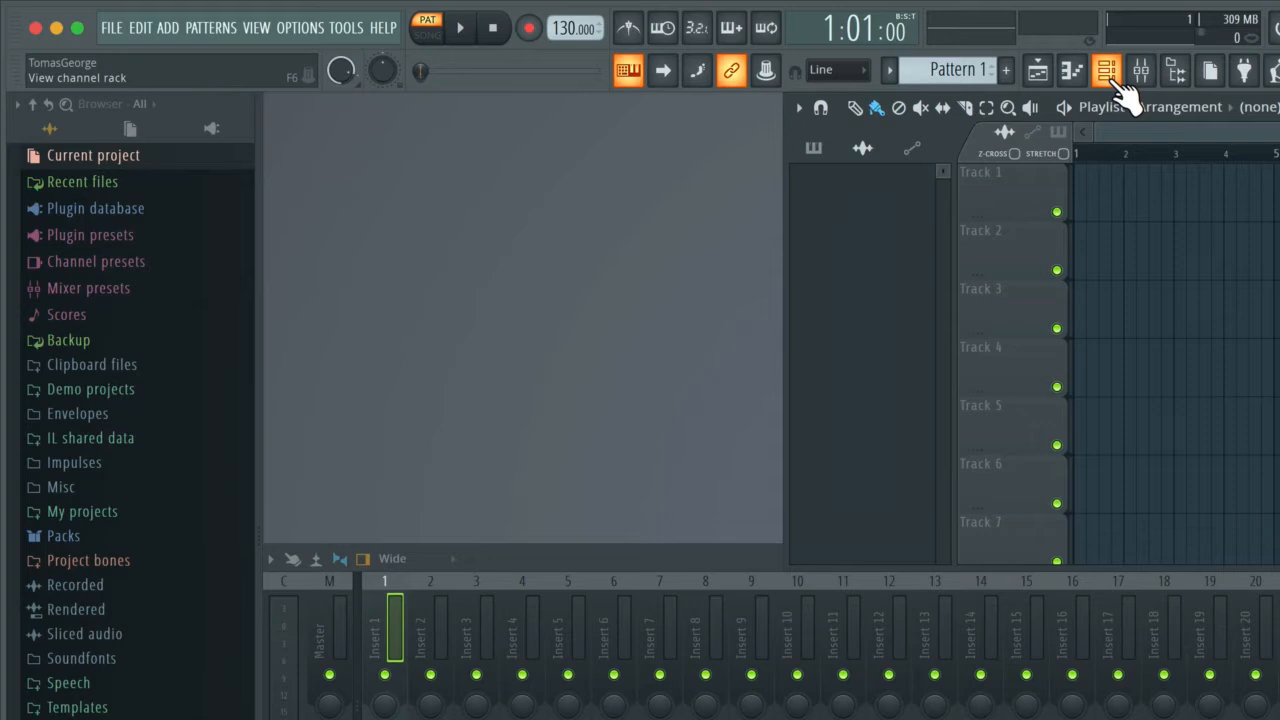
pyautogui.click(1119, 82)
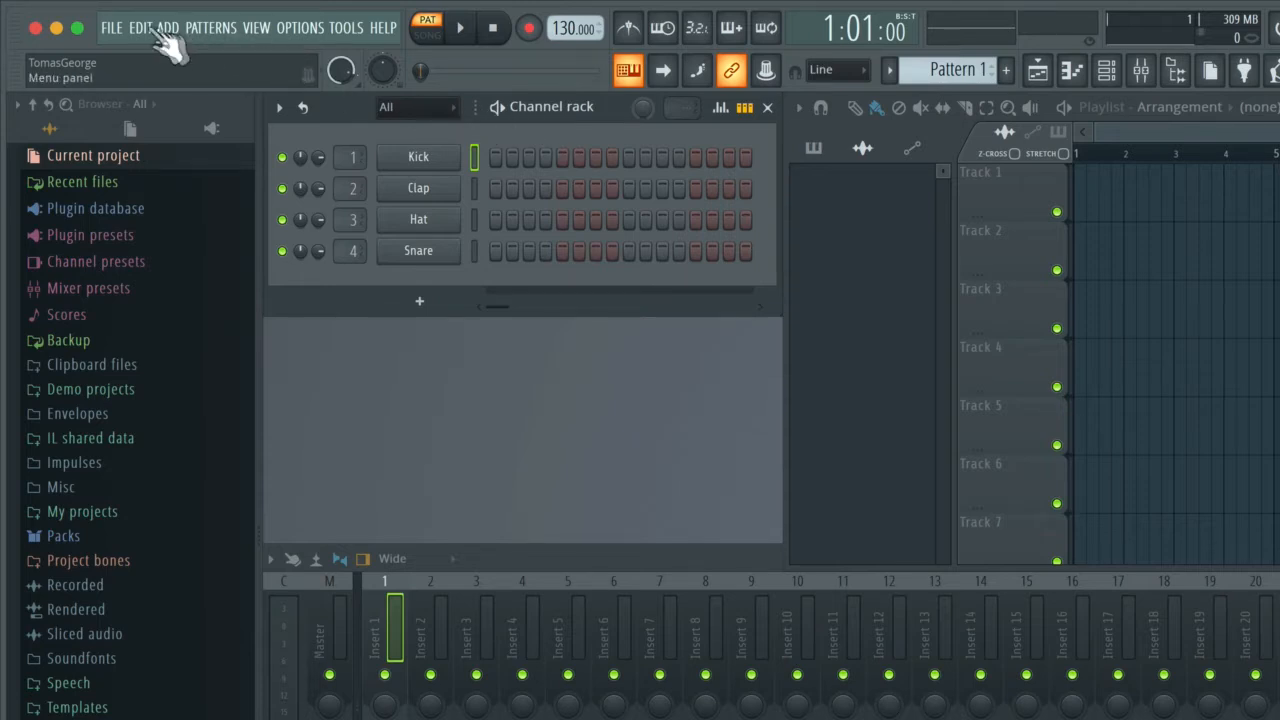
pyautogui.click(109, 26)
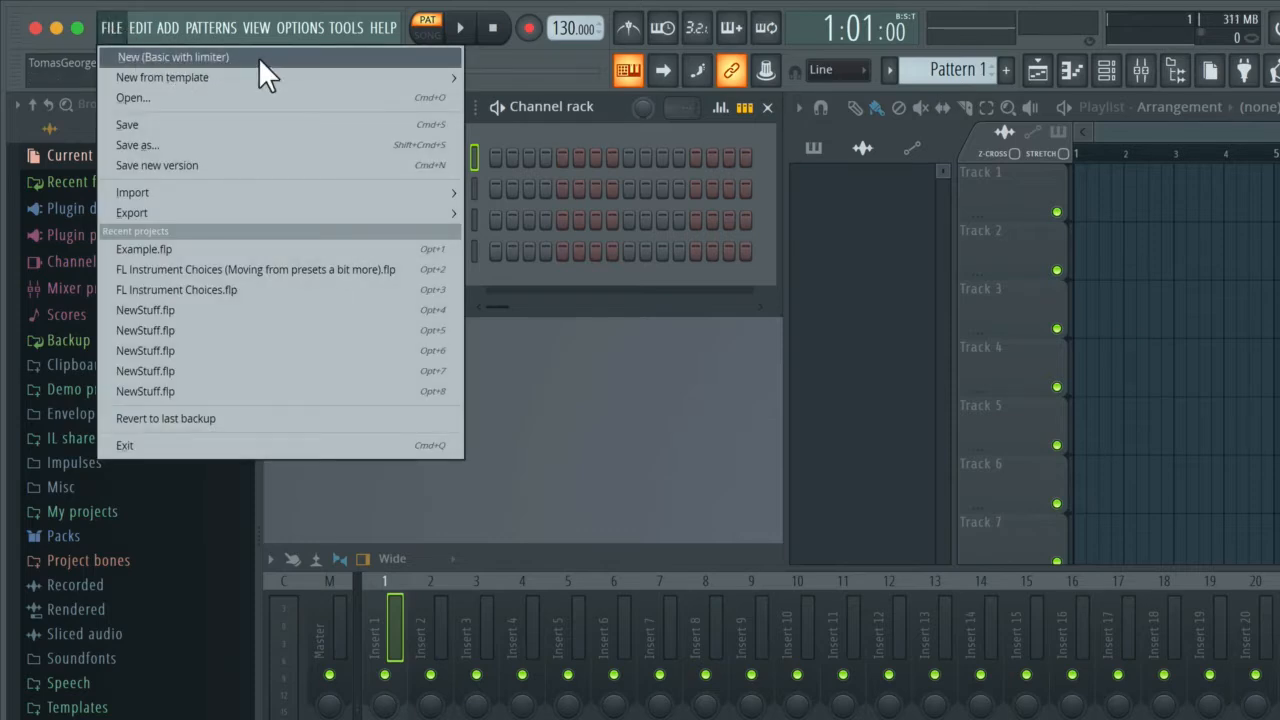
pyautogui.click(117, 28)
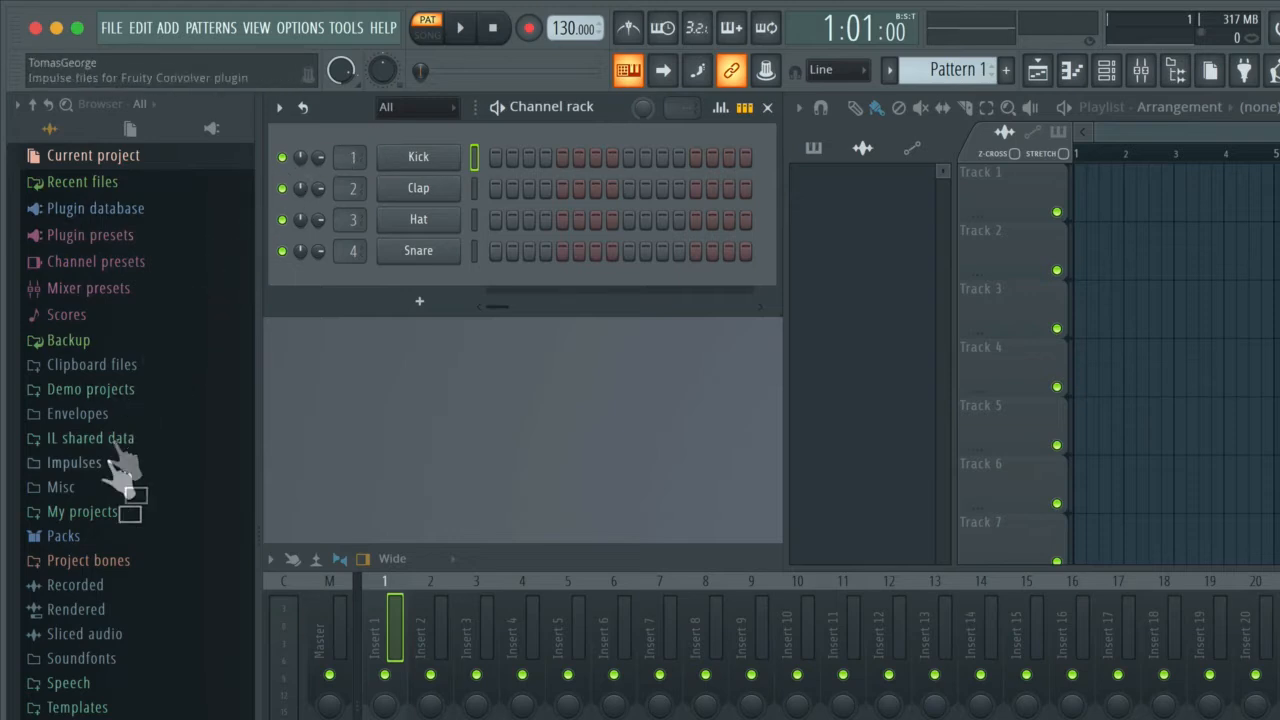
# Step: Add Cust Ride from Packs > Drums > Cymbals as a new channel below Snare
pyautogui.click(86, 545)
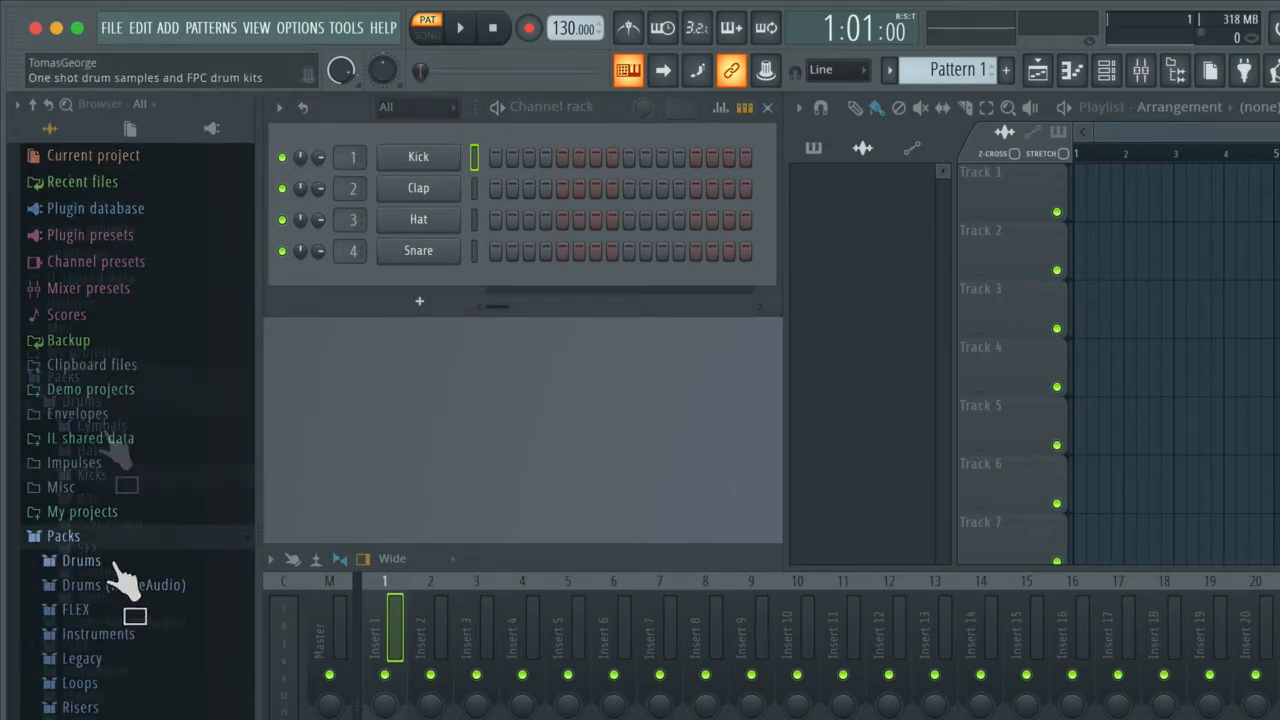
pyautogui.click(116, 562)
pyautogui.click(104, 428)
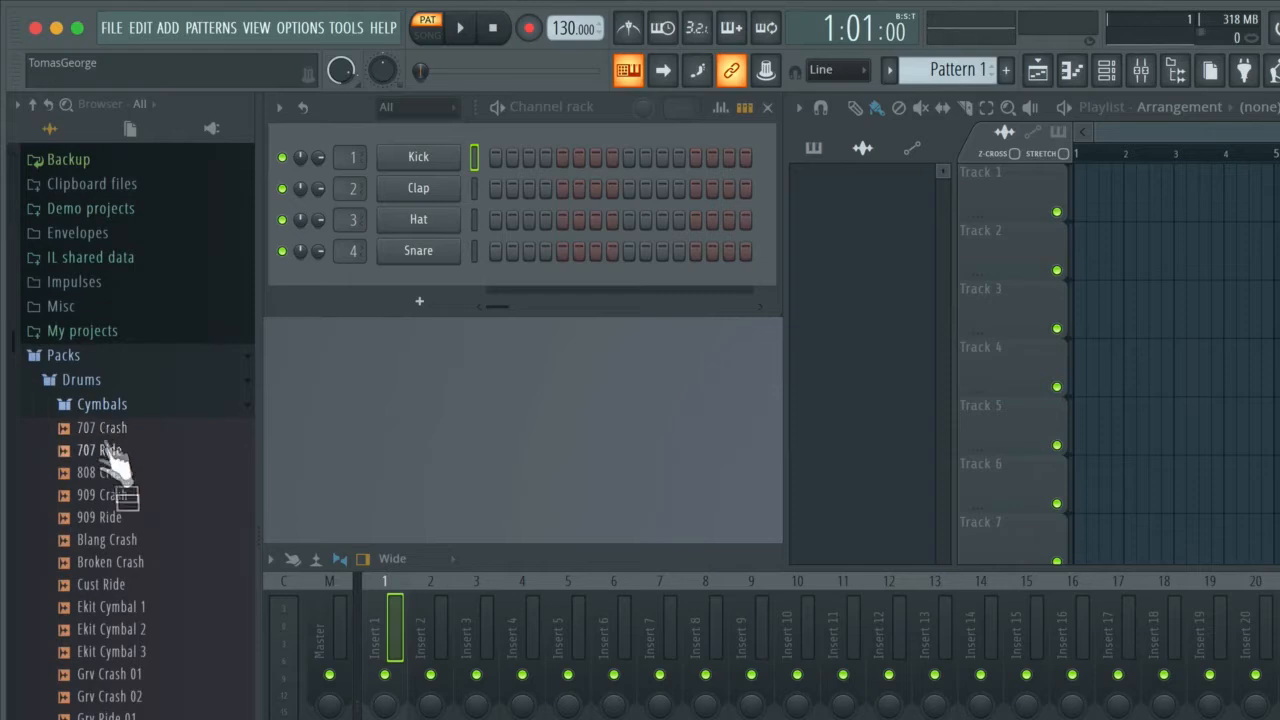
pyautogui.moveTo(125, 588); pyautogui.dragTo(398, 280)
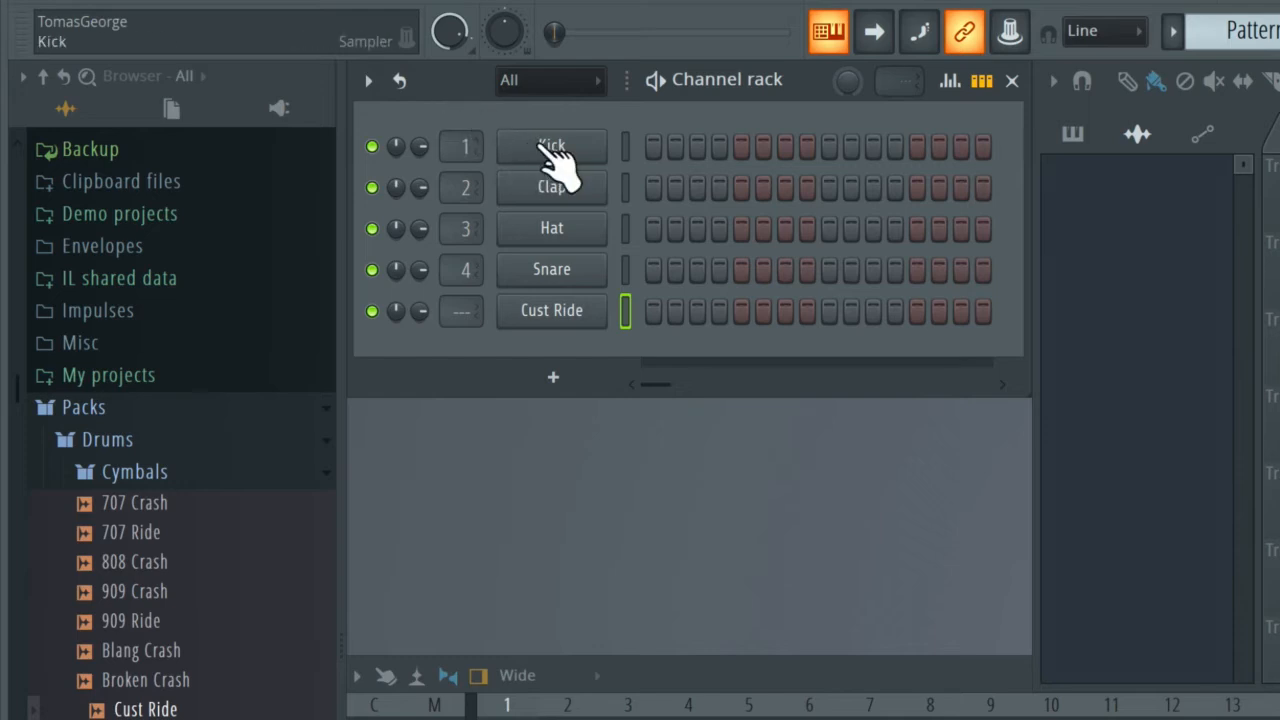
# Step: Toggle Kick's mute off again, pan it slightly right, and lower its volume to about 24%
pyautogui.click(371, 147)
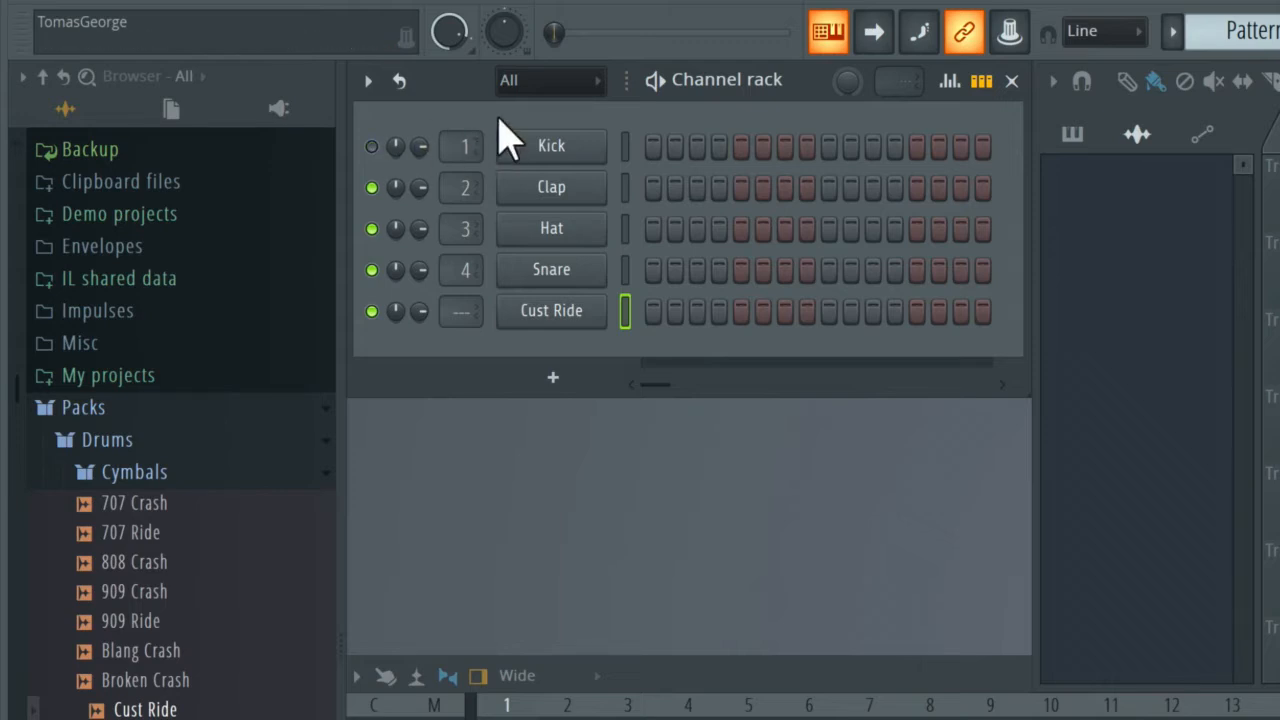
pyautogui.click(371, 147)
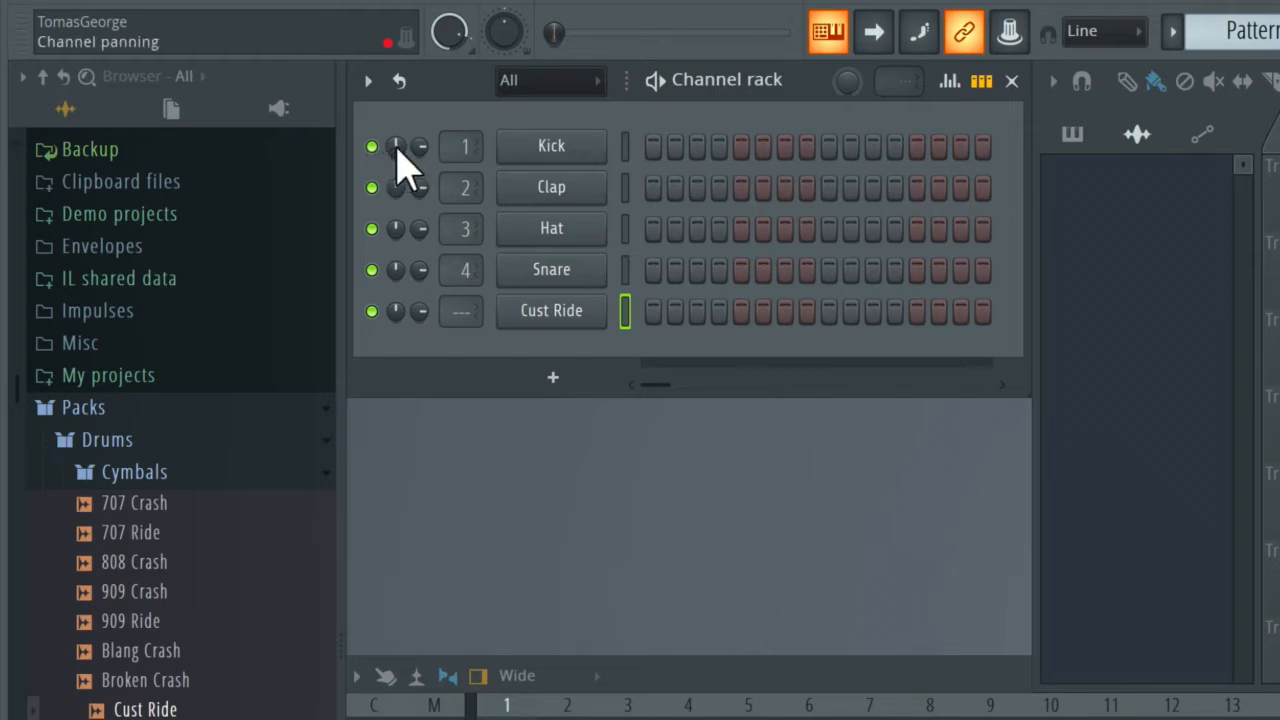
pyautogui.moveTo(397, 147)
pyautogui.mouseDown()
pyautogui.moveTo(397, 168)
pyautogui.moveTo(397, 114)
pyautogui.moveTo(393, 148)
pyautogui.mouseUp()
pyautogui.moveTo(421, 148)
pyautogui.mouseDown()
pyautogui.moveTo(421, 187)
pyautogui.moveTo(421, 149)
pyautogui.mouseUp()
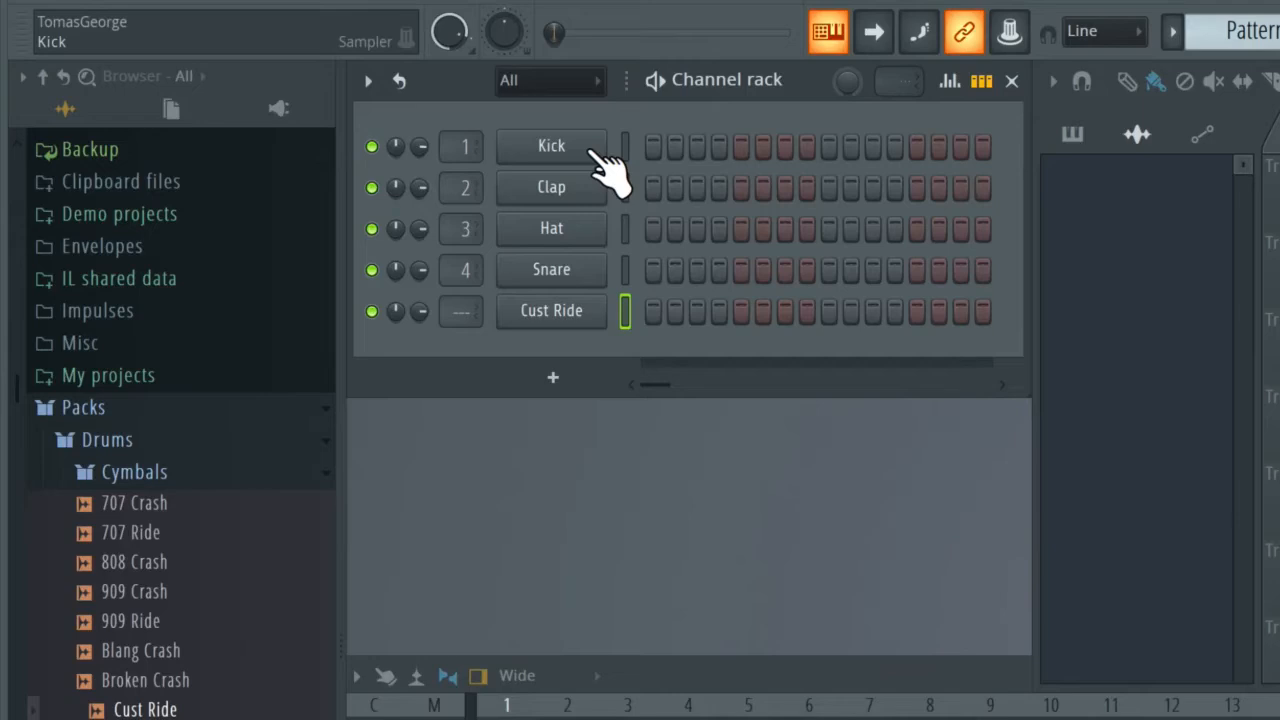
# Step: Start then cancel renaming Kick, and open its sampler showing Kick Basic.wav
pyautogui.click(582, 145)
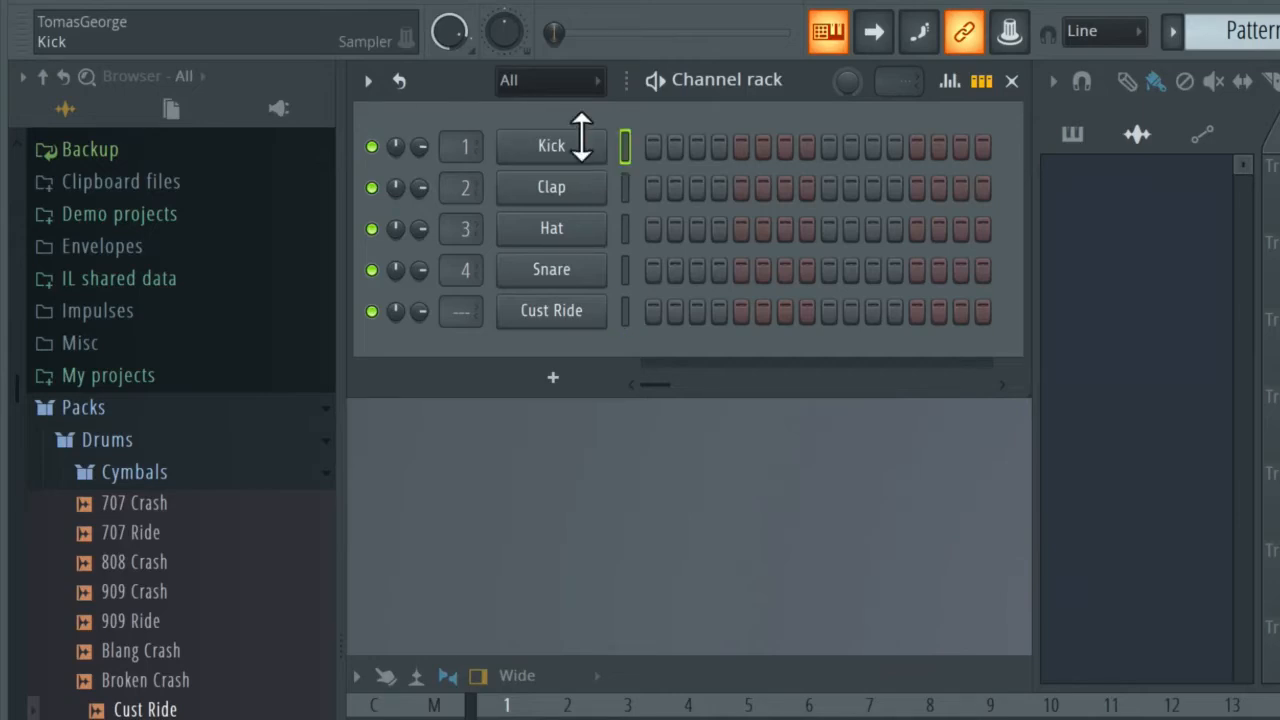
pyautogui.rightClick(582, 145)
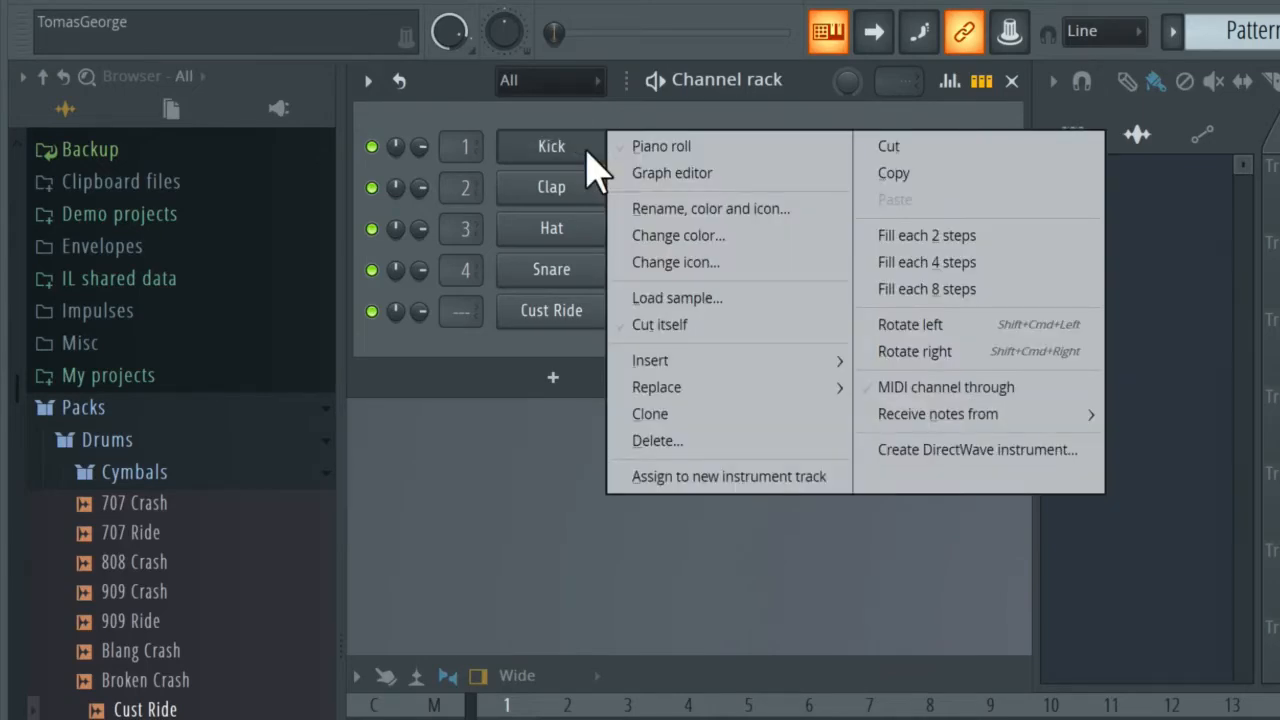
pyautogui.click(712, 210)
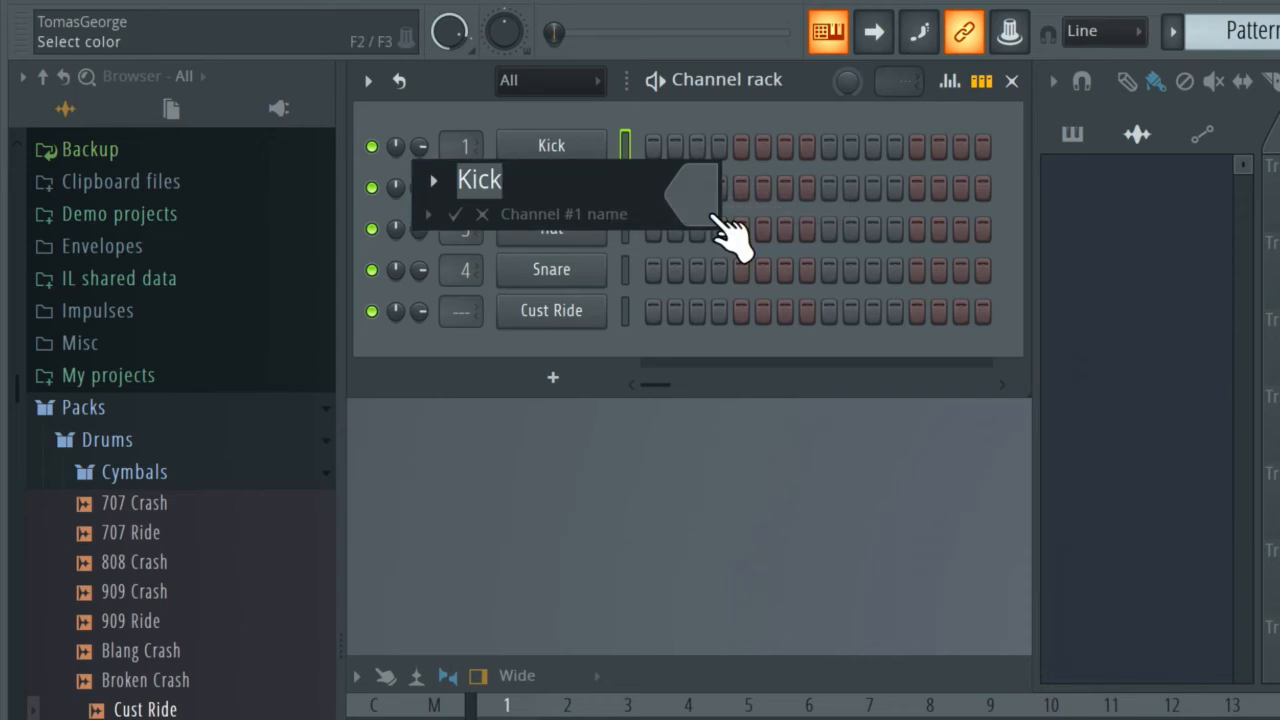
pyautogui.press('Return')
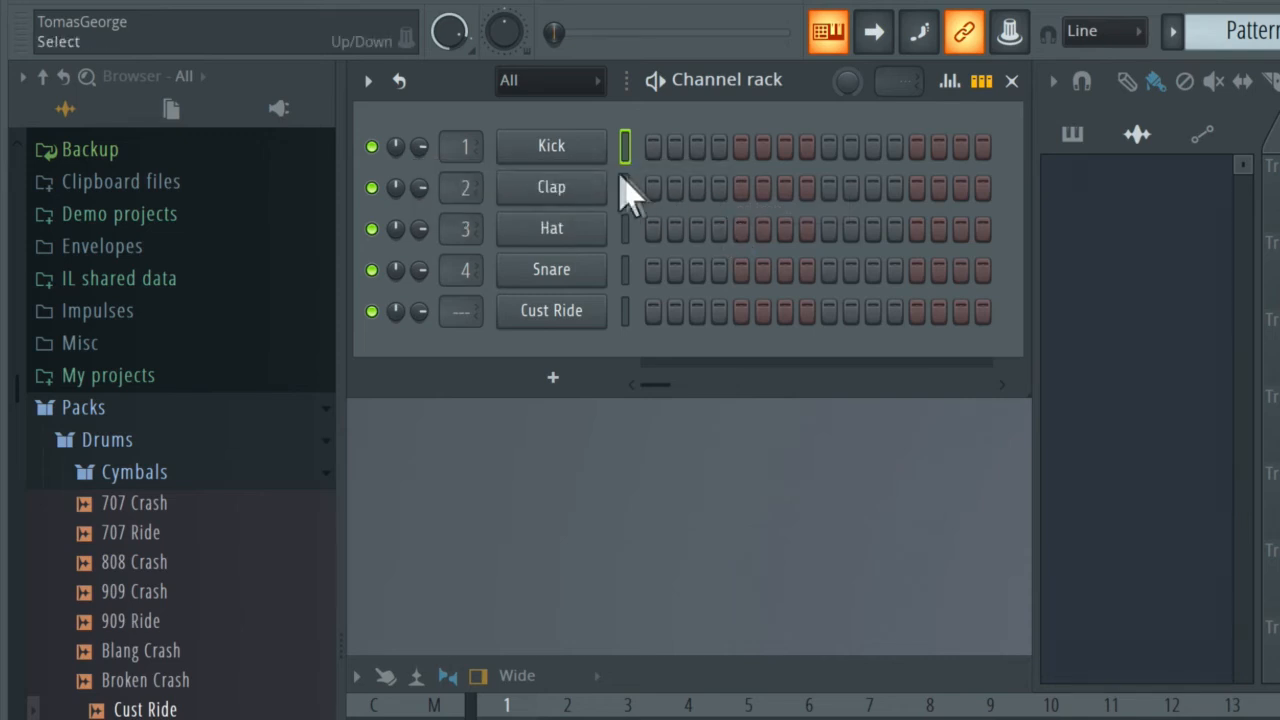
pyautogui.click(588, 152)
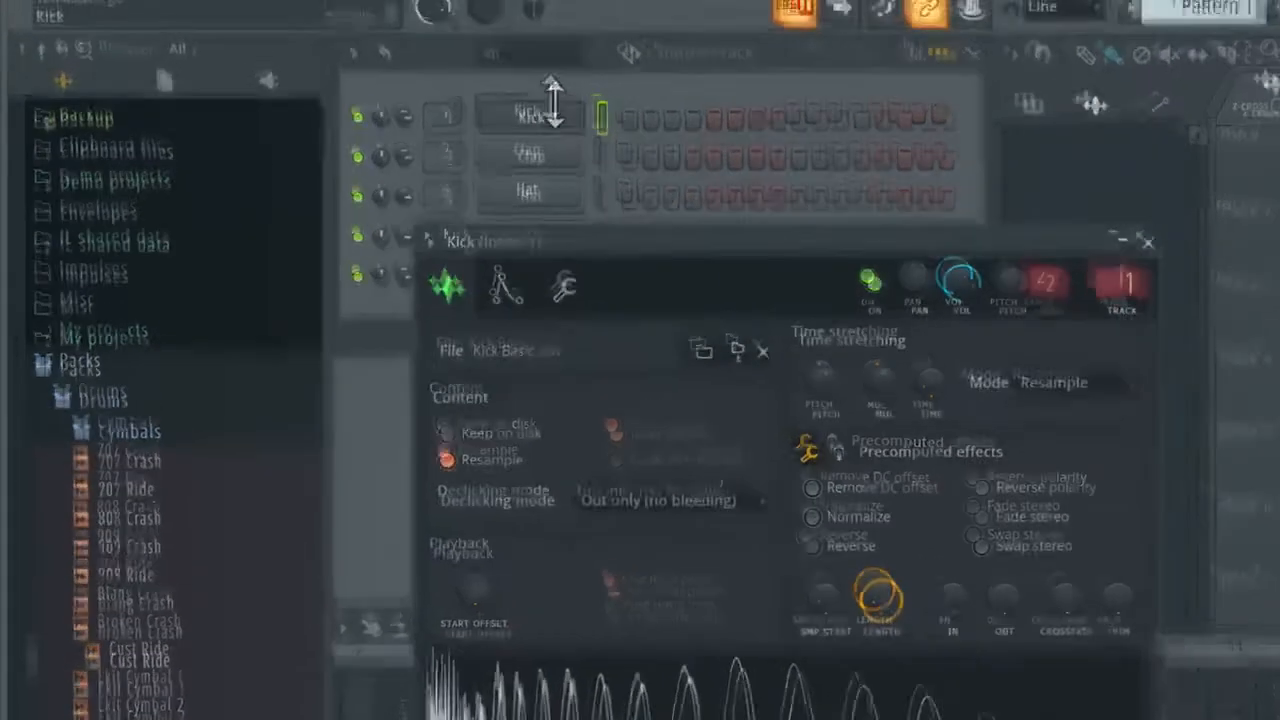
# Step: Close the Kick channel's sampler window, leaving the five-channel Channel rack visible
pyautogui.click(505, 42)
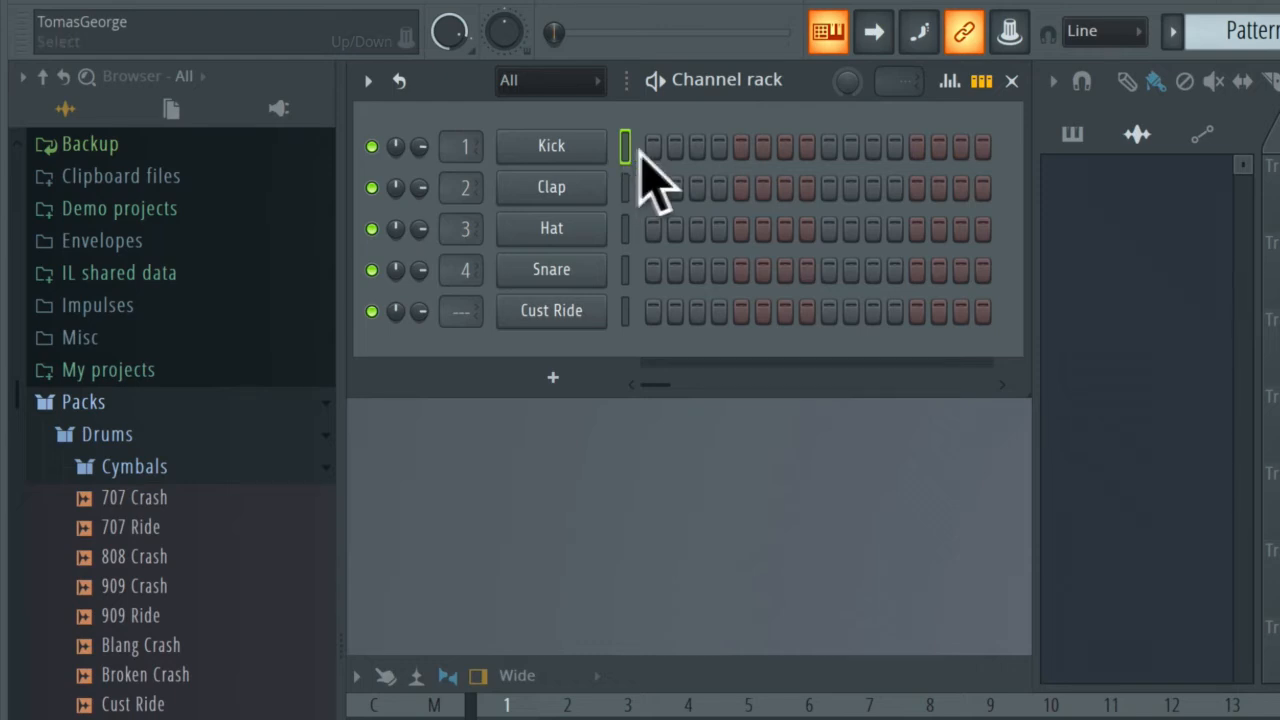
# Step: Toggle Kick steps 1, 5, 9, 13 on and off, then paint and erase steps 1–7
pyautogui.click(653, 147)
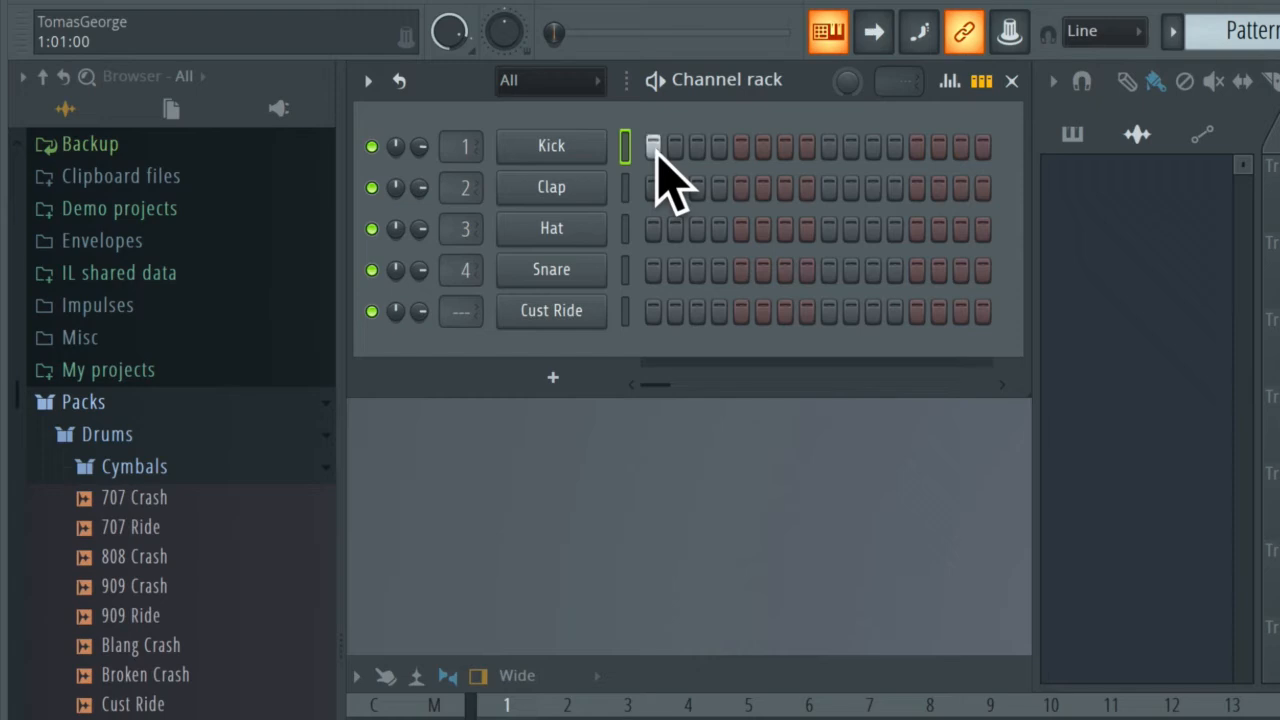
pyautogui.click(741, 149)
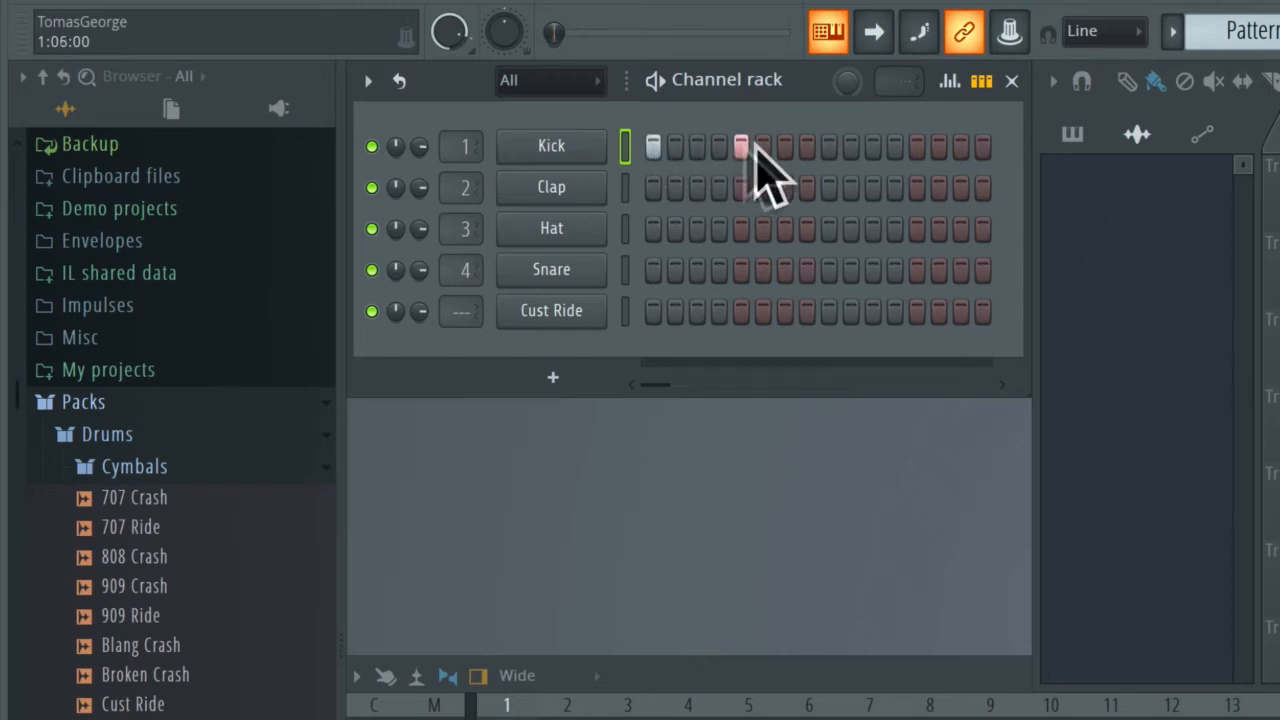
pyautogui.click(829, 148)
pyautogui.click(917, 148)
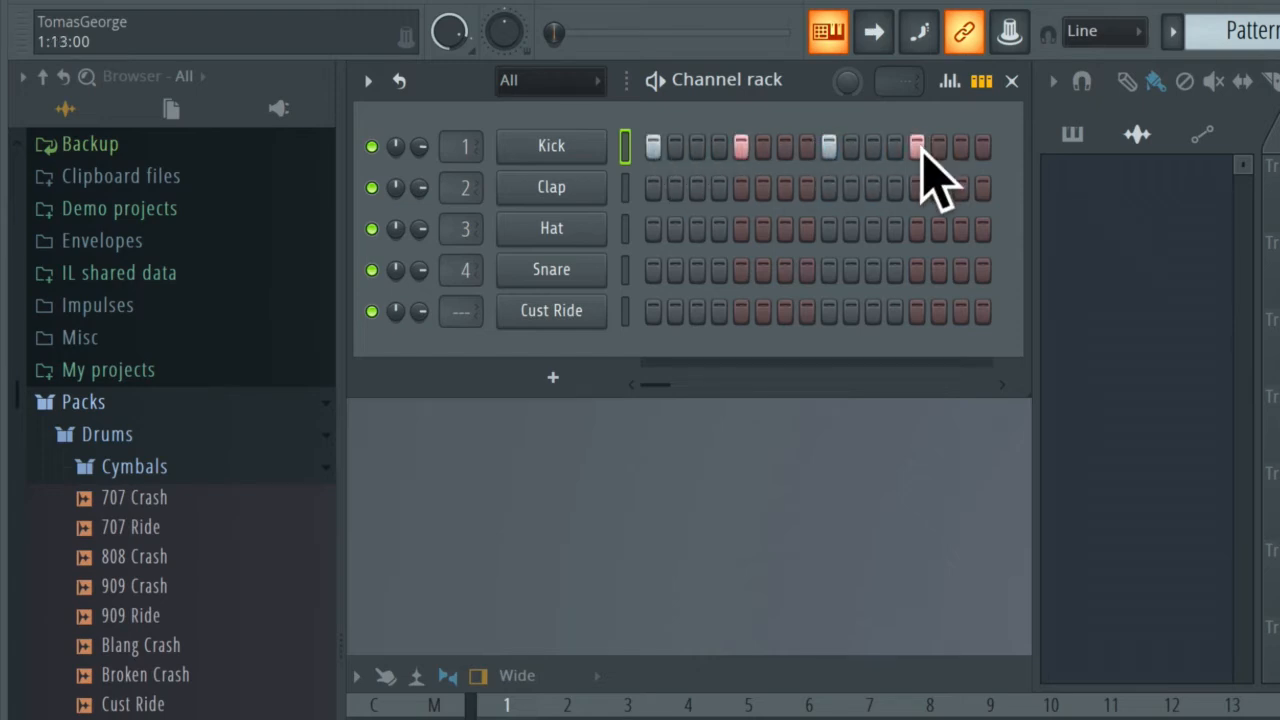
pyautogui.click(919, 152)
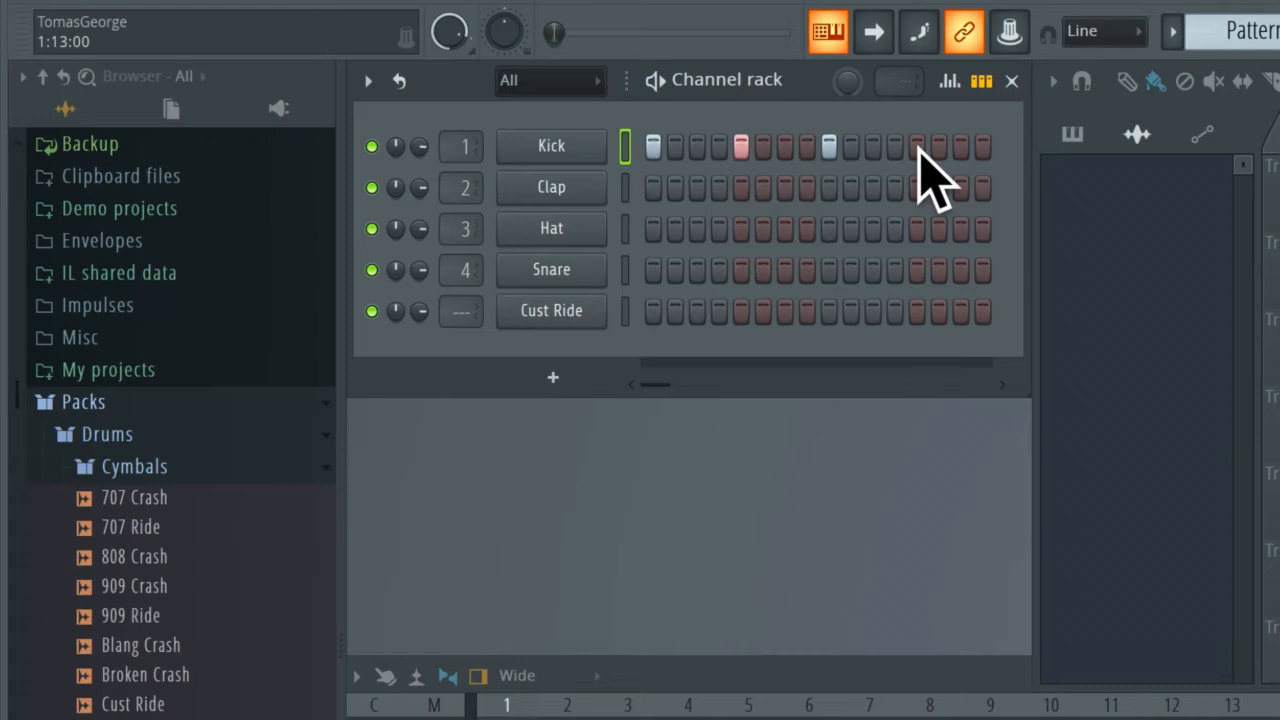
pyautogui.click(829, 150)
pyautogui.click(741, 148)
pyautogui.click(653, 148)
pyautogui.moveTo(655, 150); pyautogui.dragTo(800, 154)
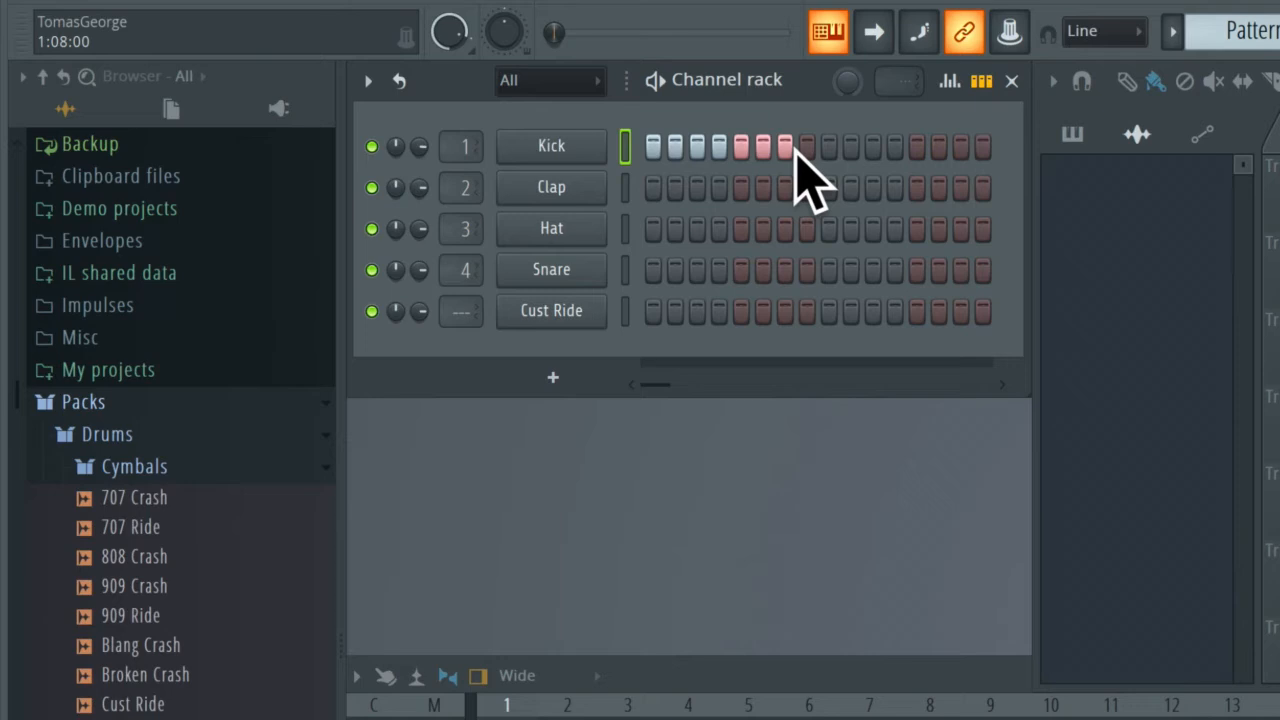
pyautogui.moveTo(789, 149); pyautogui.dragTo(656, 156)
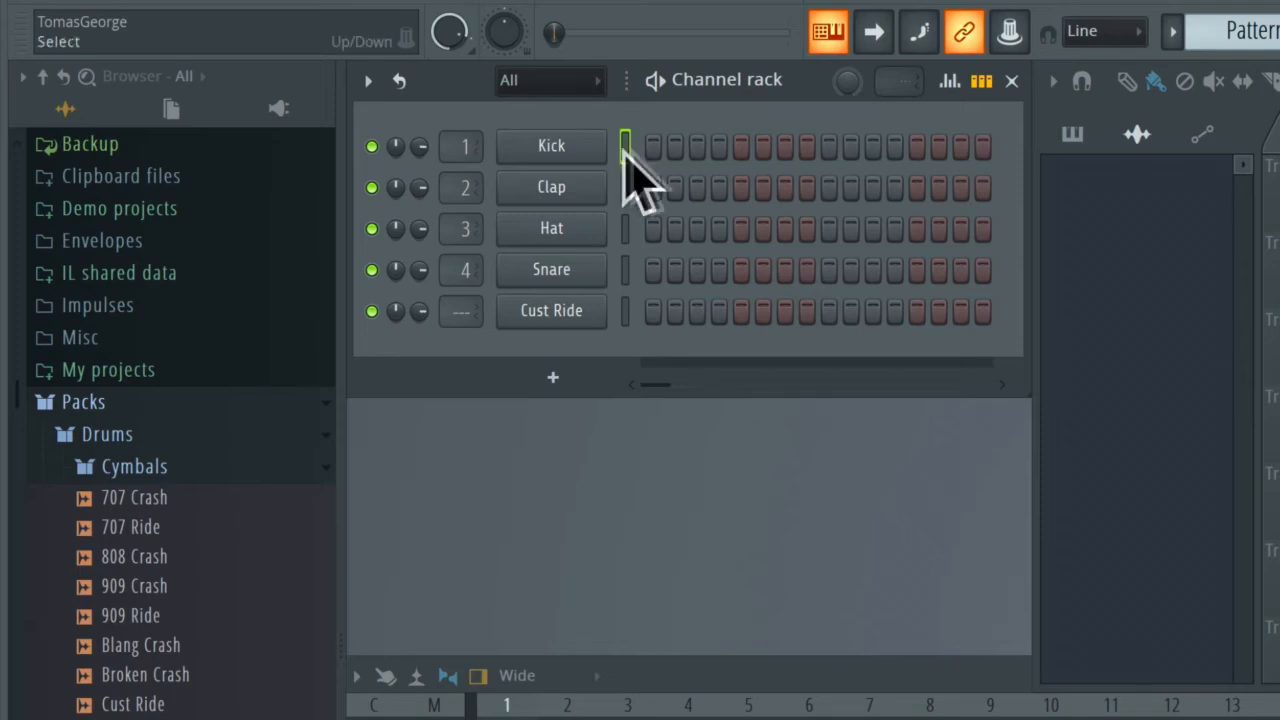
# Step: Fill the Kick row with a hit every 4 steps, lighting steps 1, 5, 9 and 13
pyautogui.rightClick(586, 150)
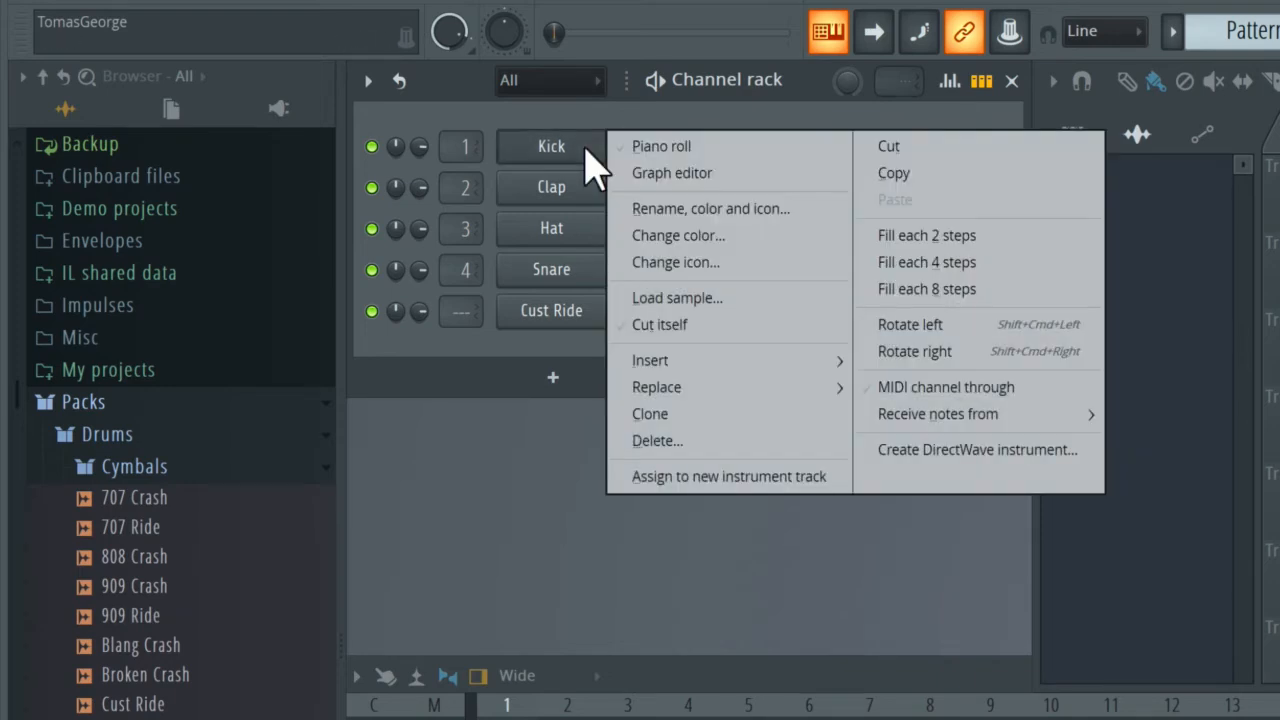
pyautogui.click(948, 262)
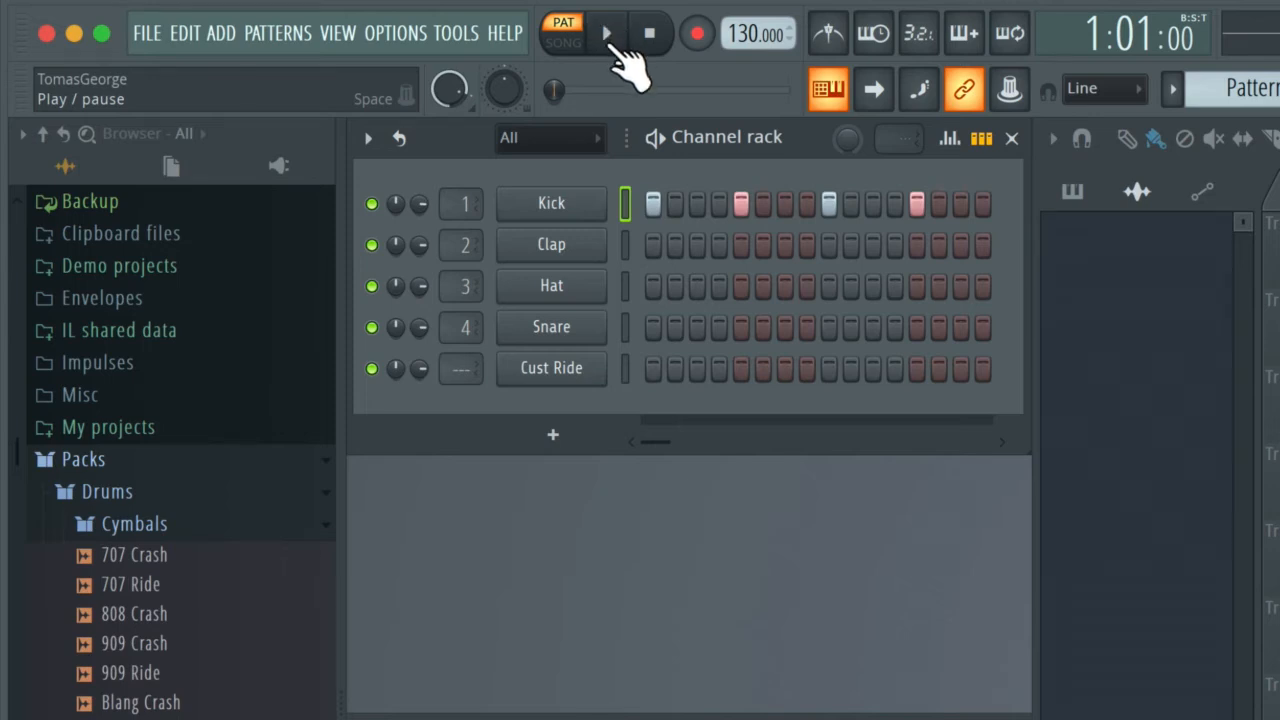
pyautogui.click(612, 40)
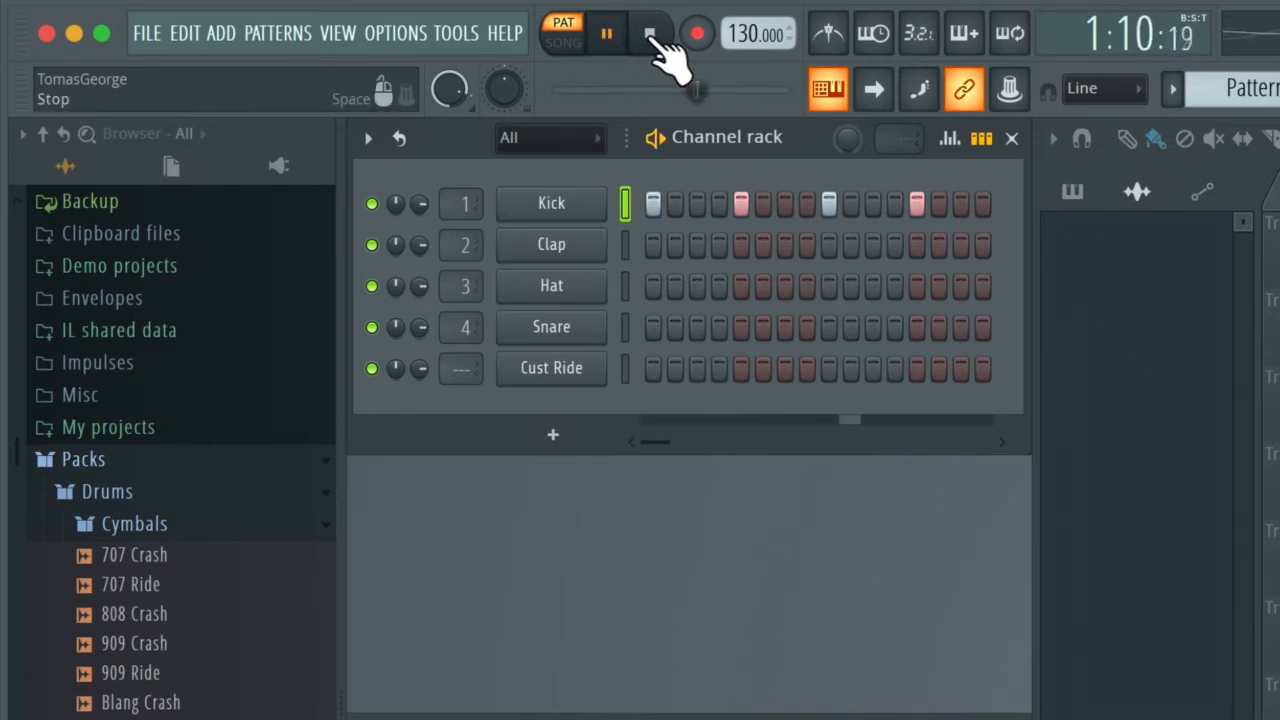
pyautogui.click(652, 38)
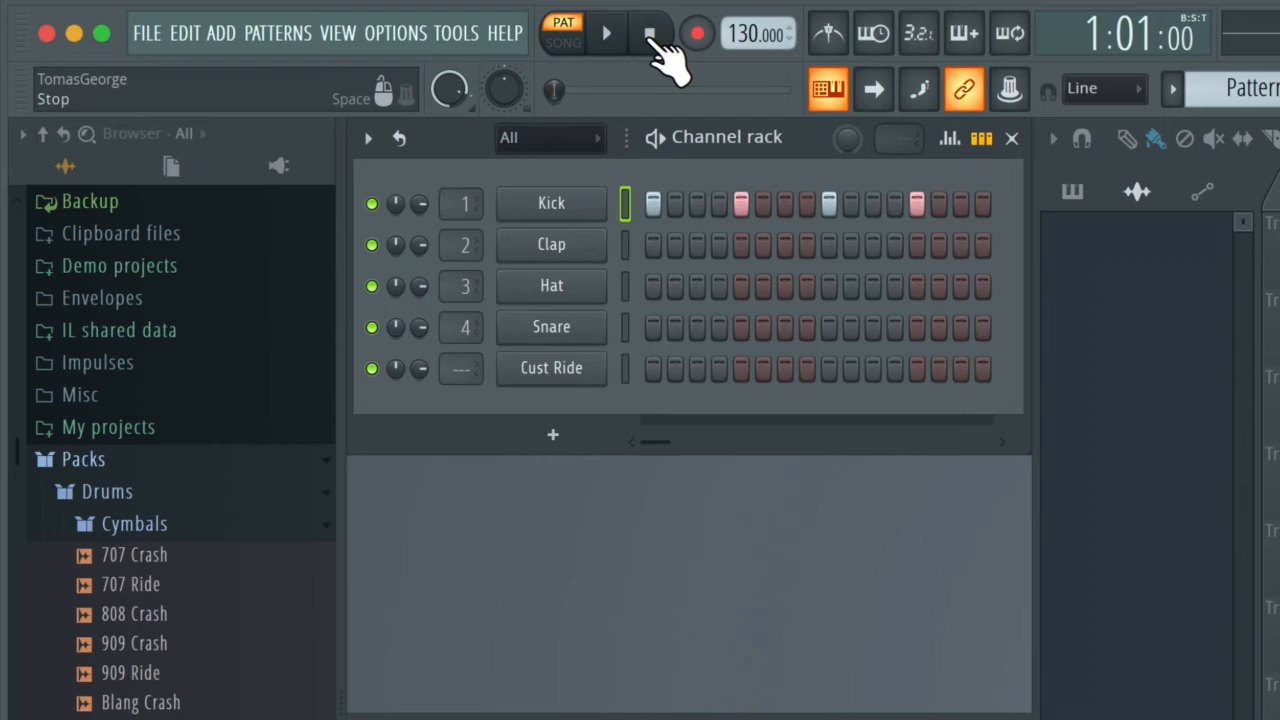
pyautogui.press('space')
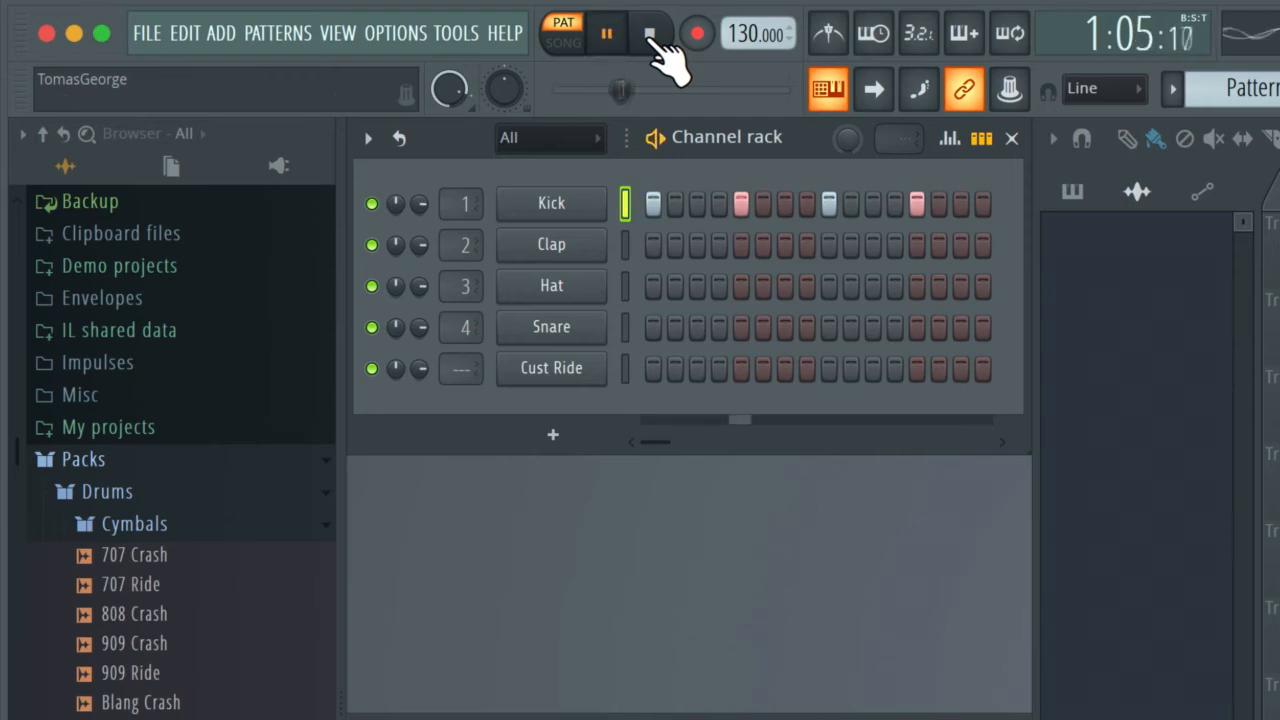
pyautogui.click(652, 40)
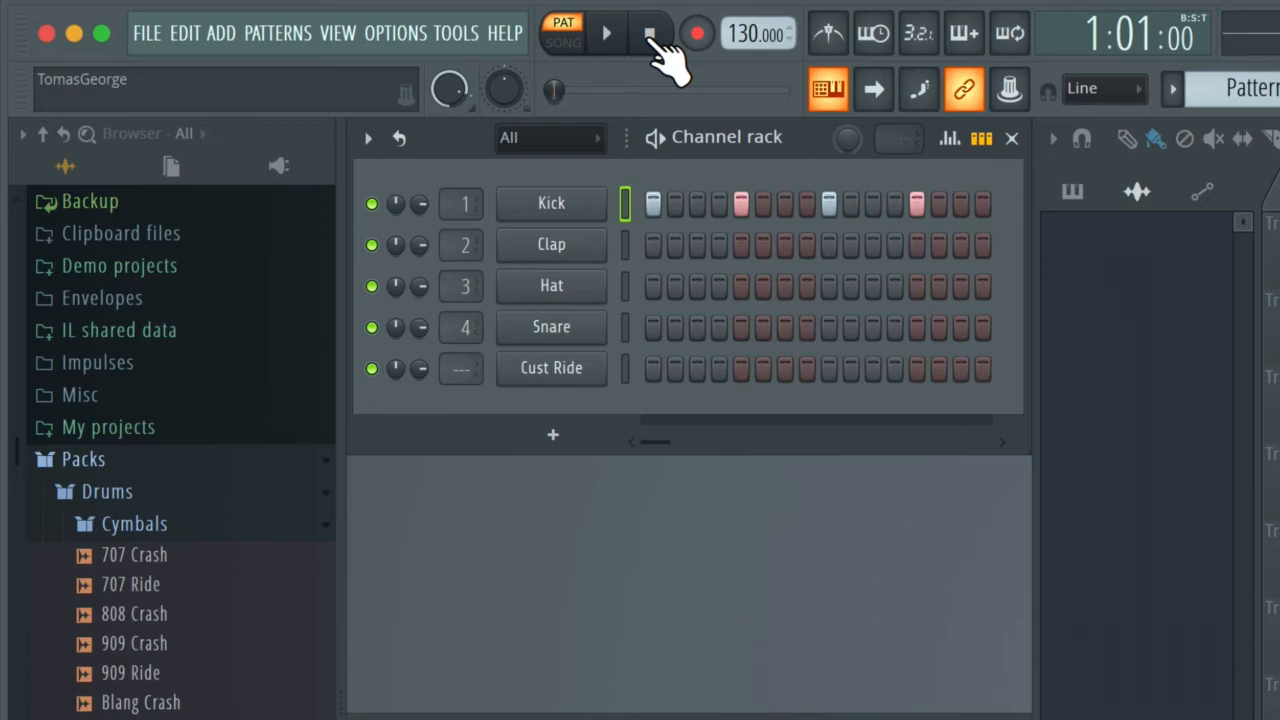
# Step: Fill the Clap row with a hit every 8 steps and start playback
pyautogui.rightClick(597, 246)
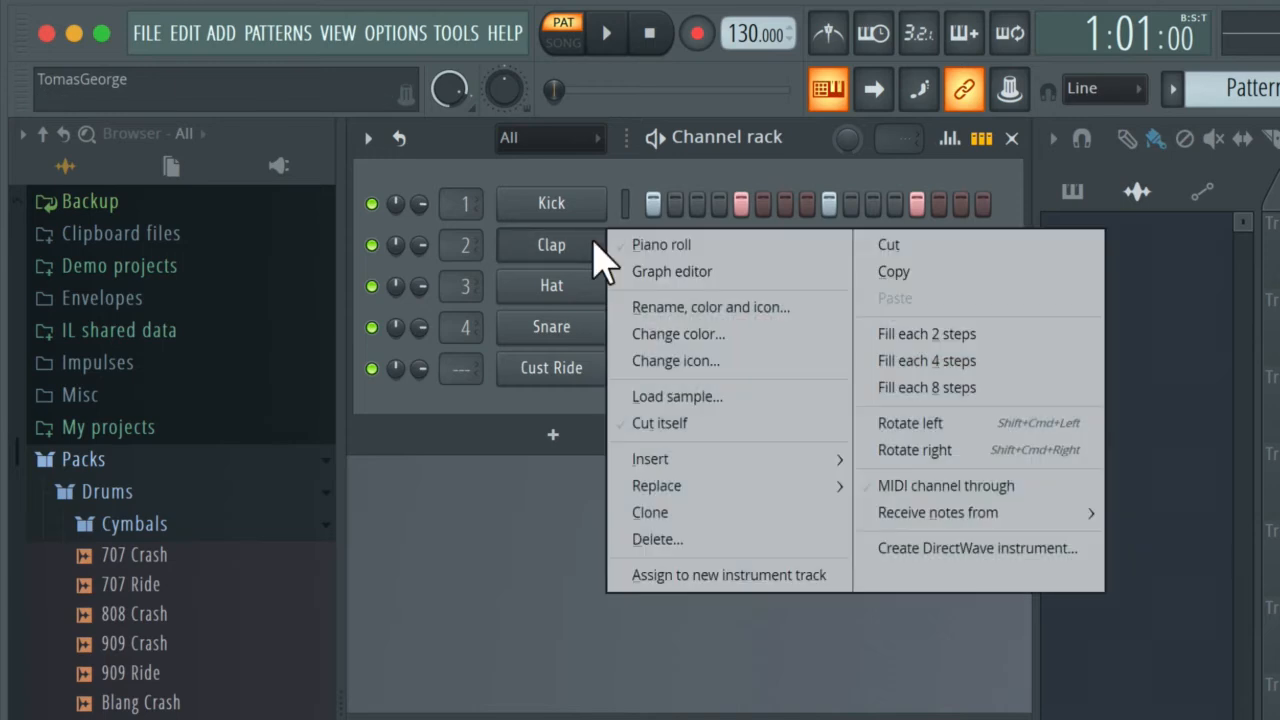
pyautogui.click(938, 389)
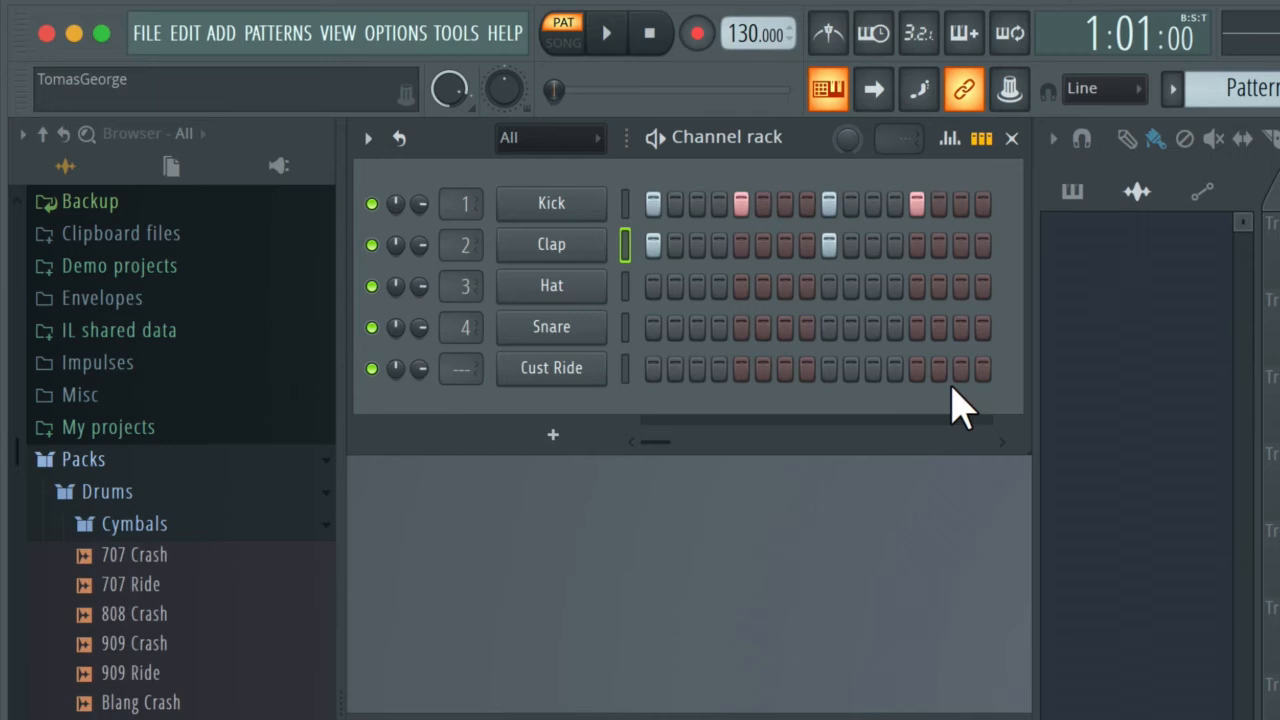
pyautogui.press('space')
pyautogui.press('space')
# Step: Move the Clap hits from steps 1 and 9 to 5 and 13, then play and stop
pyautogui.click(658, 246)
pyautogui.click(829, 248)
pyautogui.click(741, 246)
pyautogui.click(916, 245)
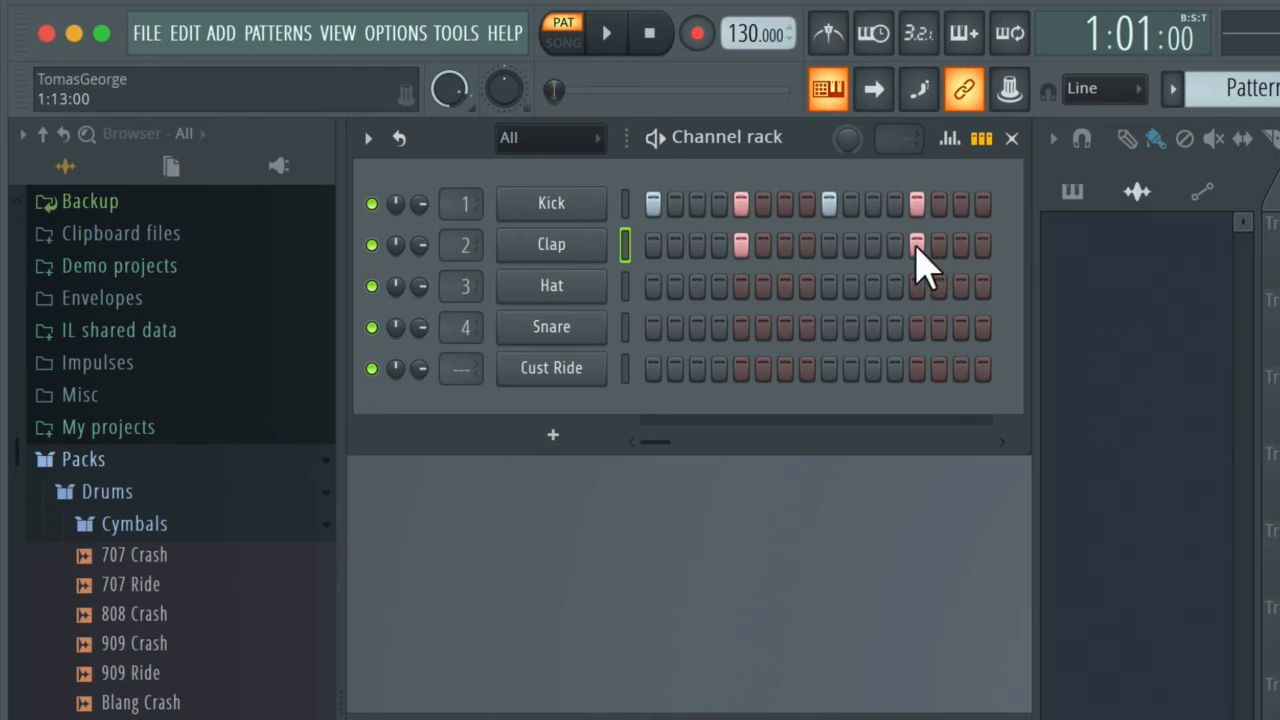
pyautogui.press('space')
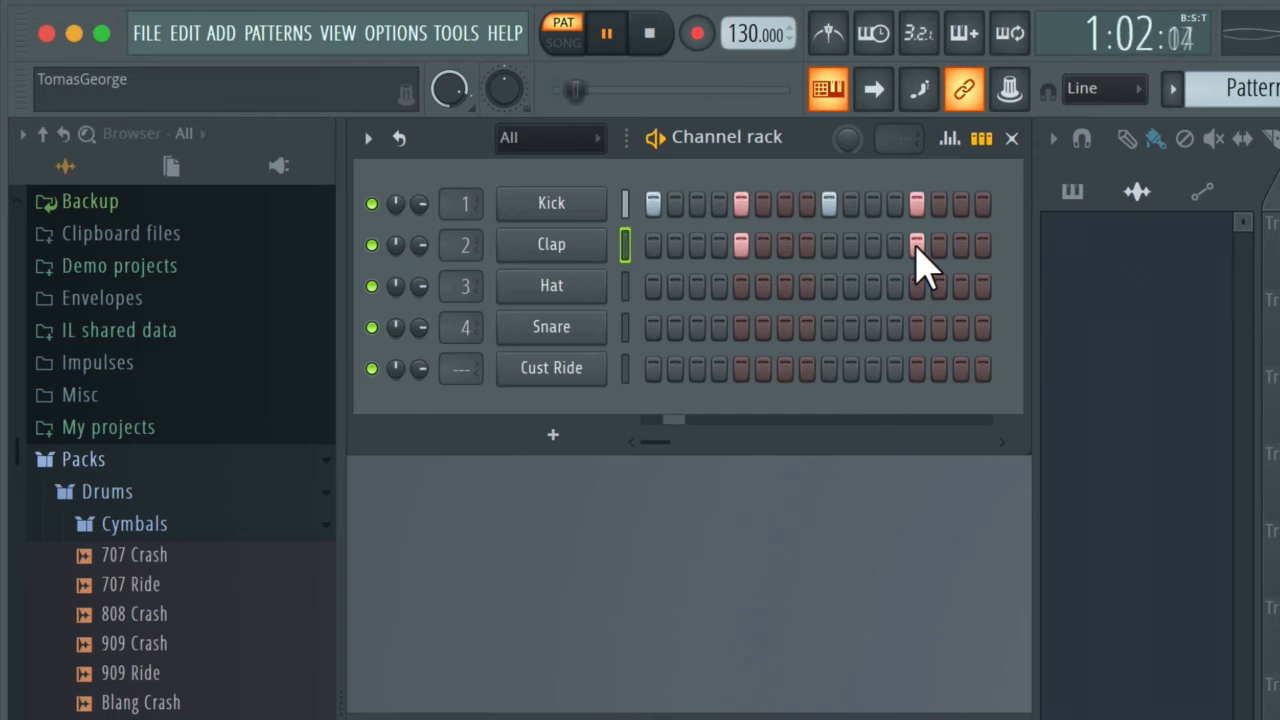
pyautogui.press('space')
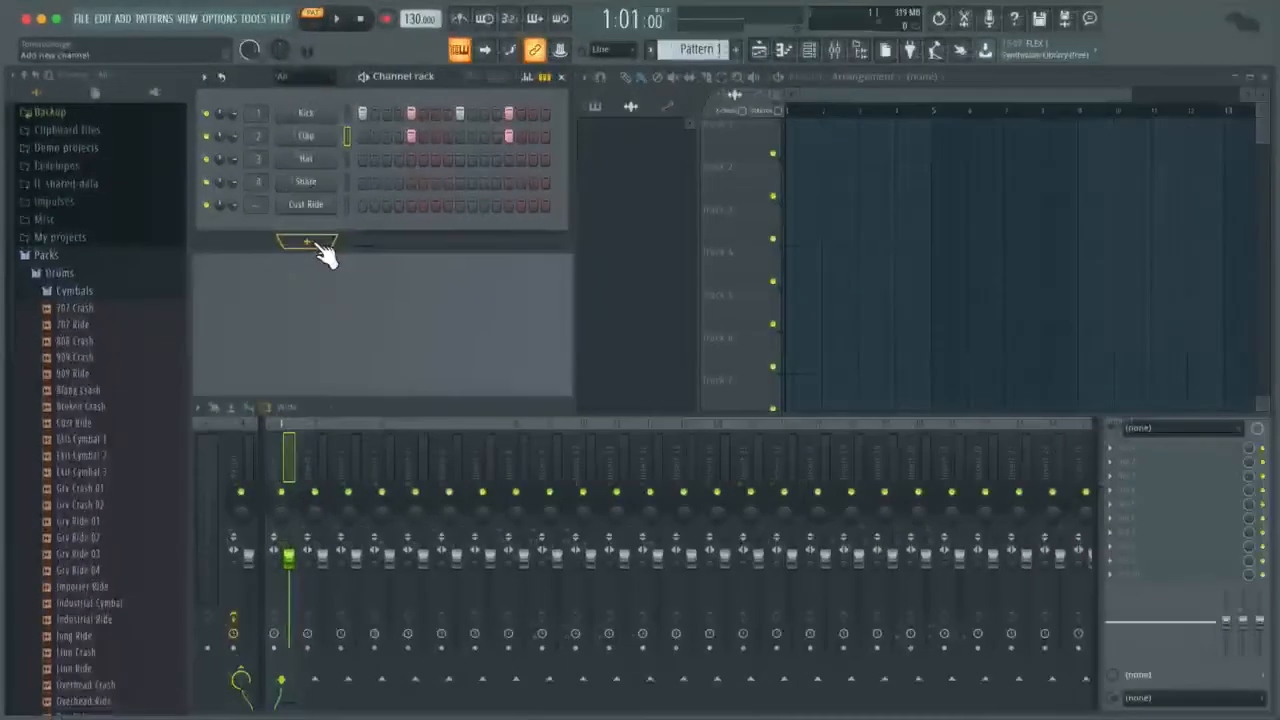
# Step: Add a FLEX synth channel below Cust Ride and close its plugin window
pyautogui.click(508, 401)
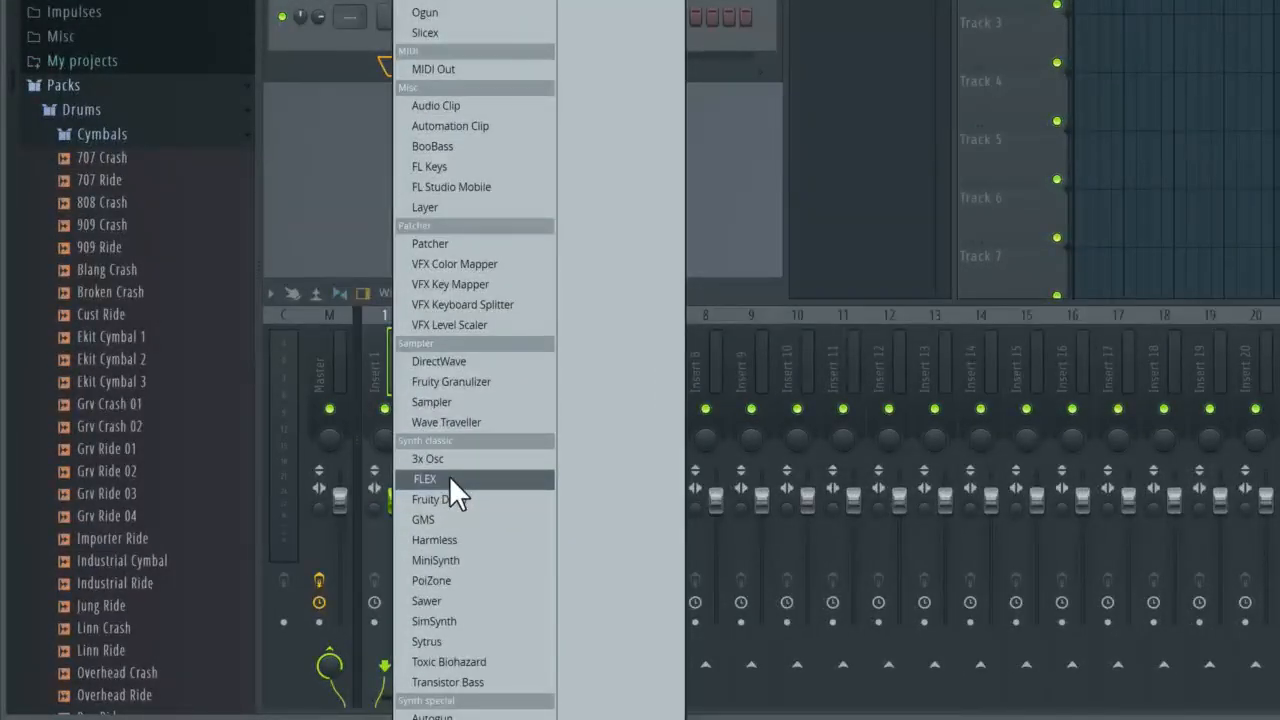
pyautogui.click(449, 477)
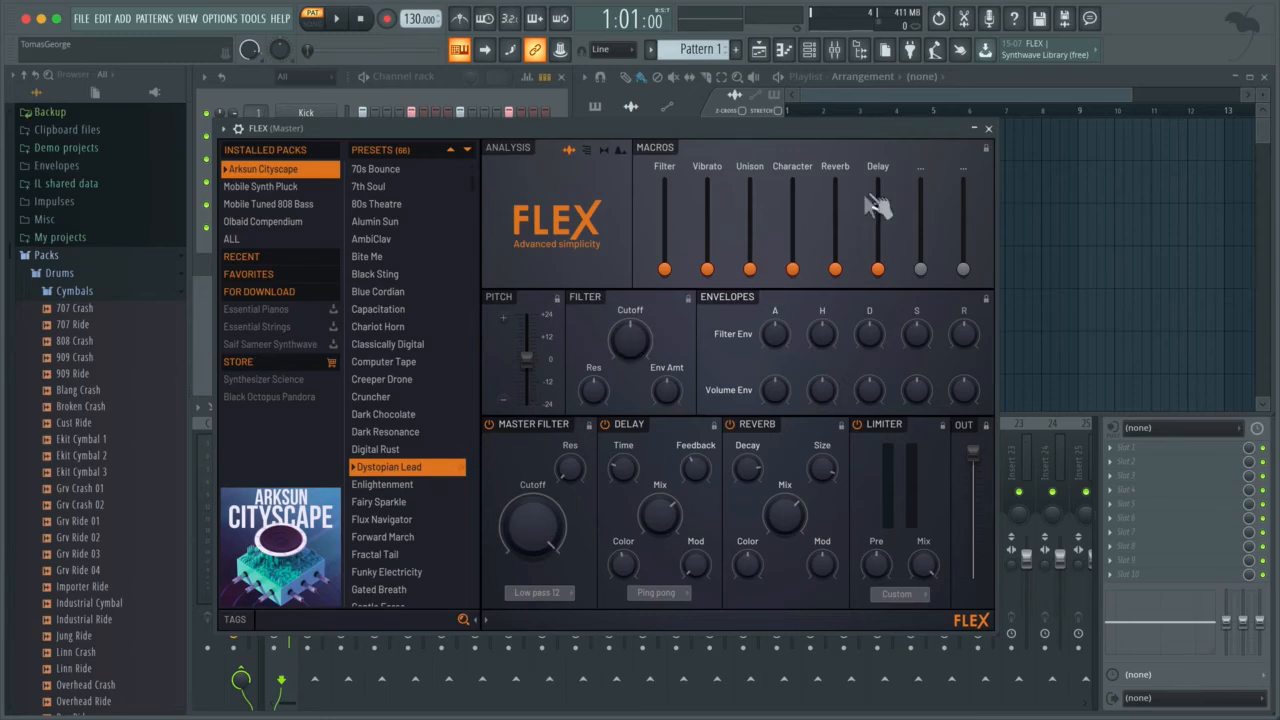
pyautogui.click(988, 129)
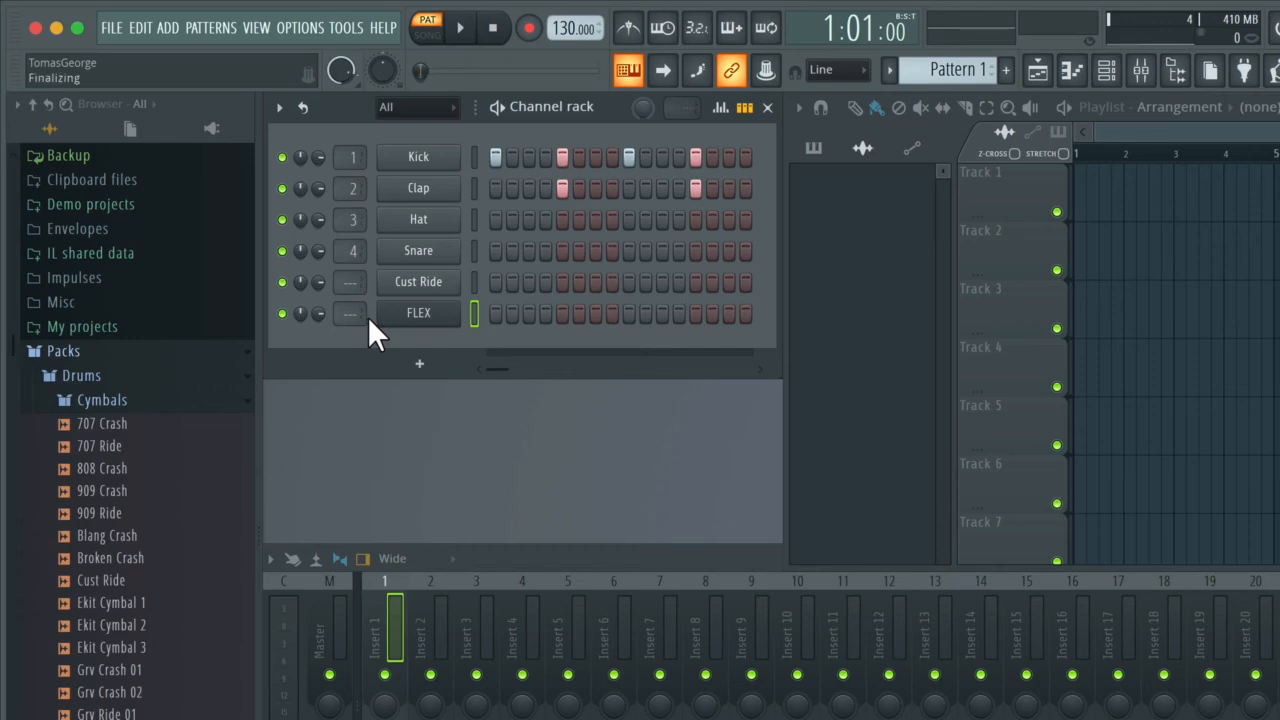
# Step: Open the FLEX channel's piano roll from its right-click menu
pyautogui.rightClick(421, 314)
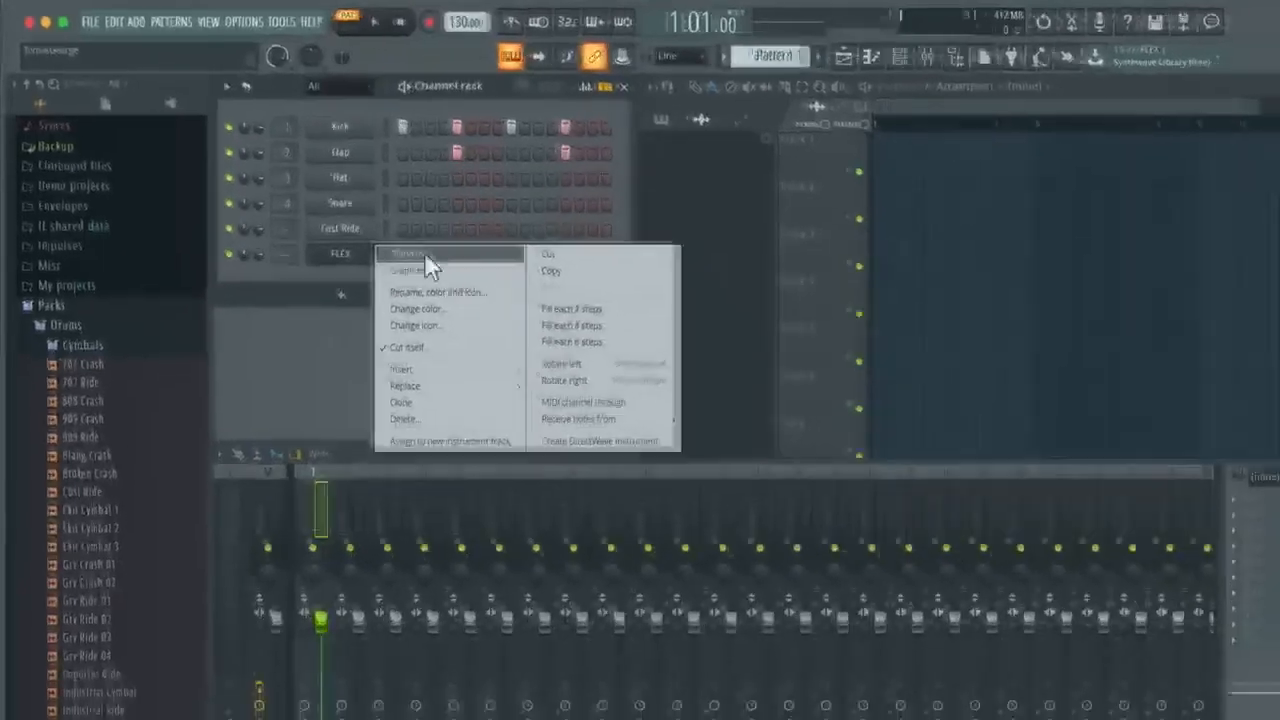
pyautogui.click(507, 313)
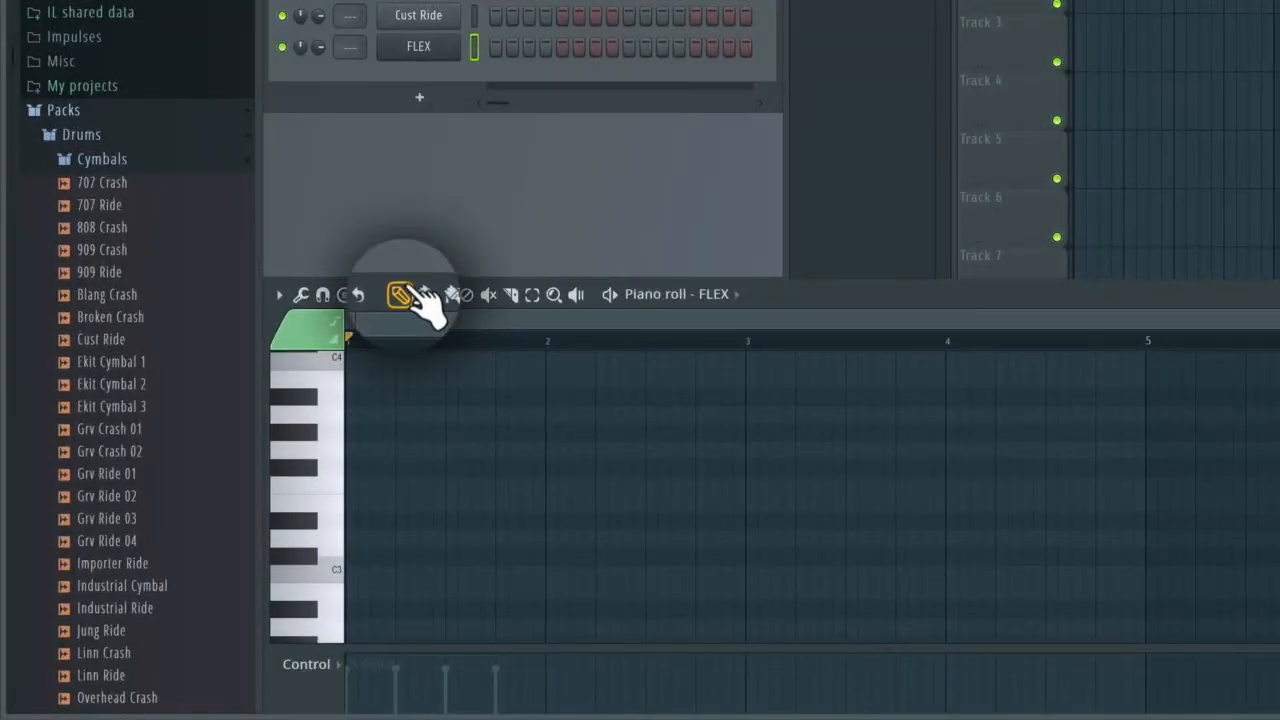
# Step: Draw a short A3 note at the very start of bar 1 in the FLEX piano roll
pyautogui.click(355, 415)
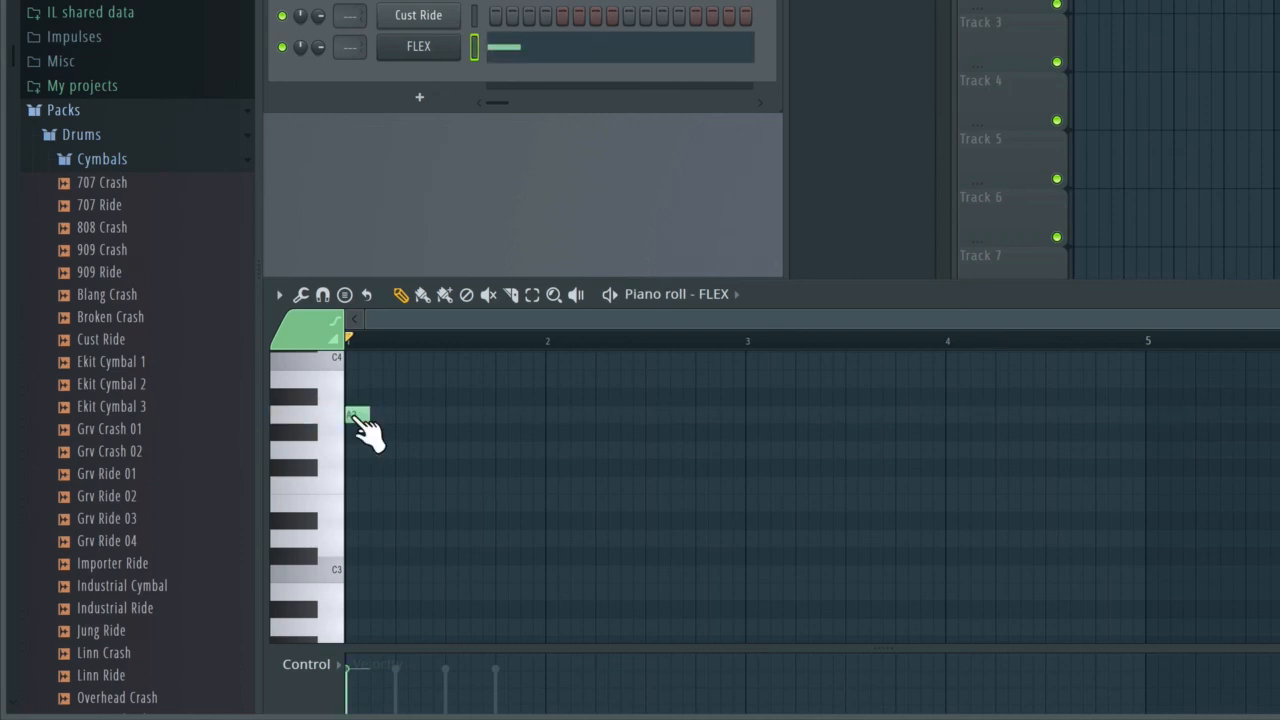